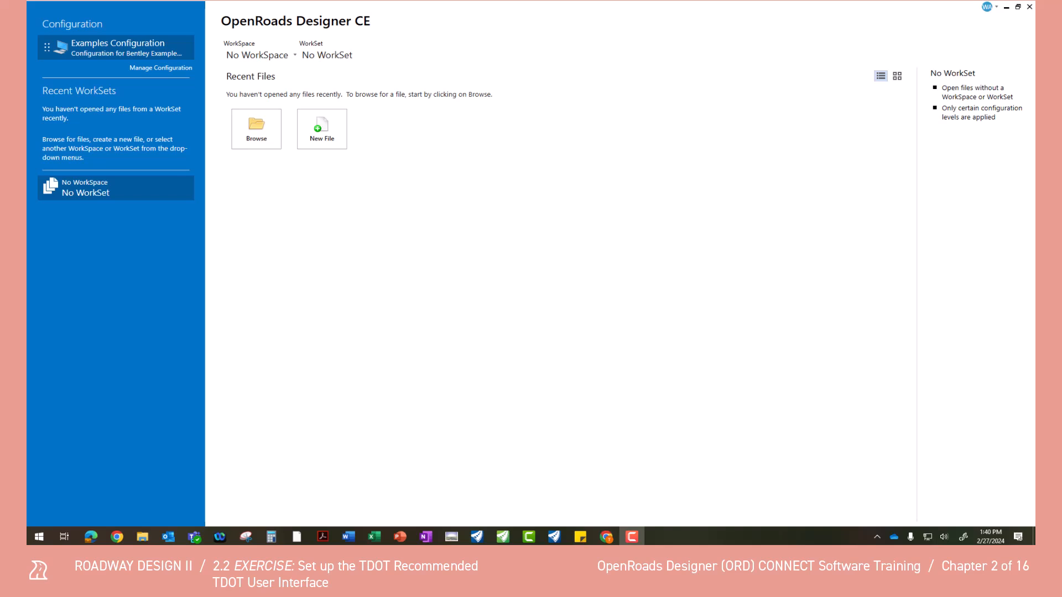
Select the TDOT_Standards workspace and create a workset named 123456.00_INITIALS from the RDWY_TEMPLATE template
click(264, 60)
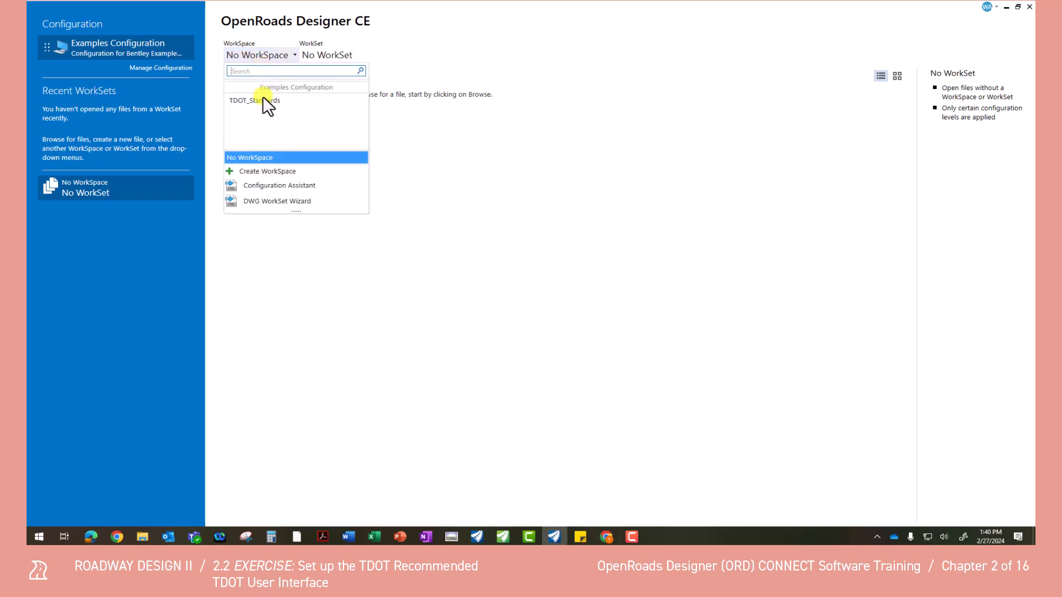
click(263, 100)
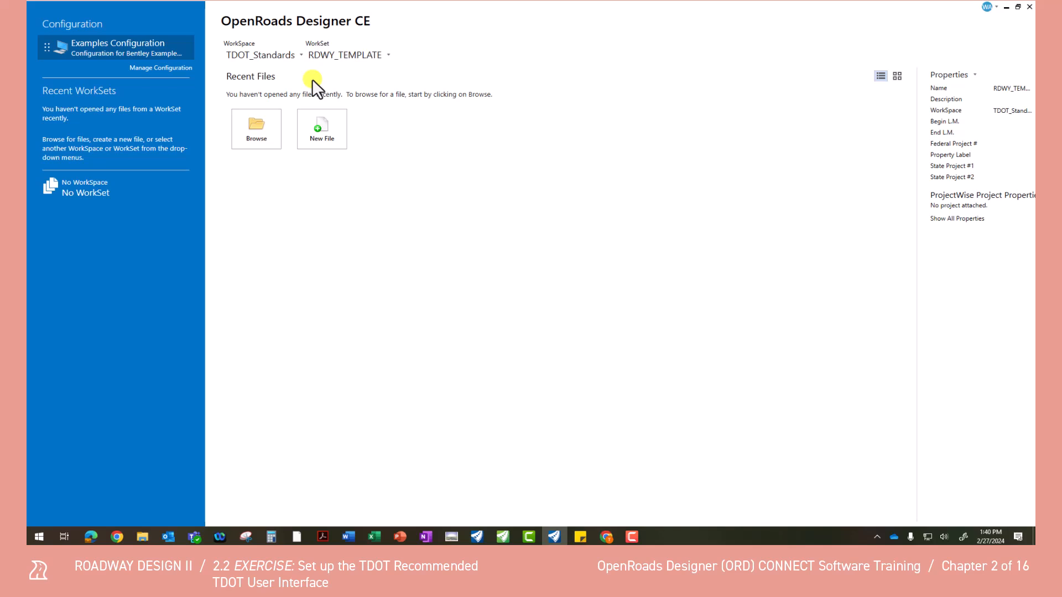
click(357, 58)
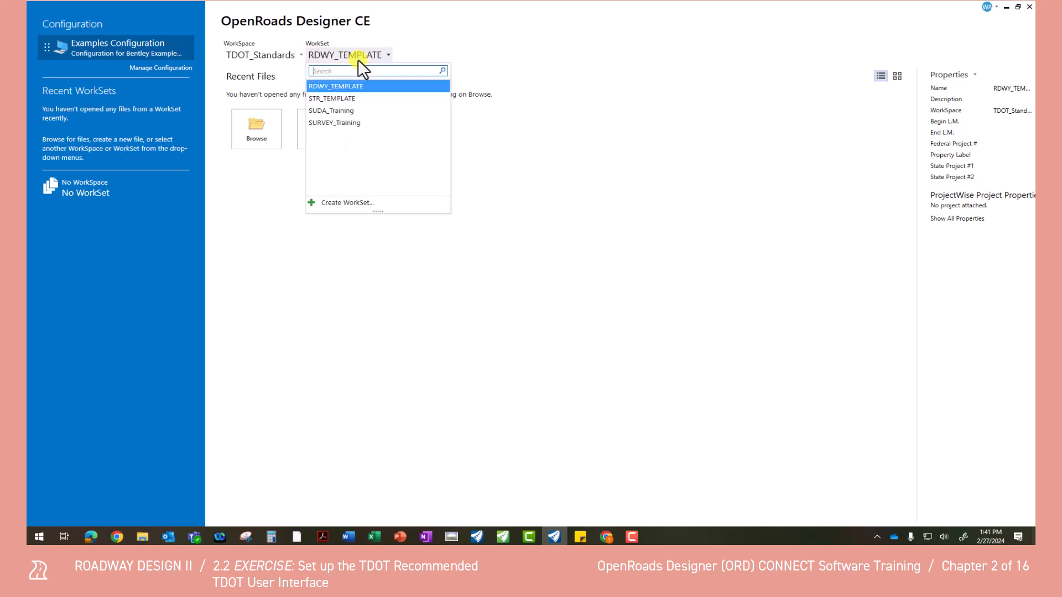
click(338, 201)
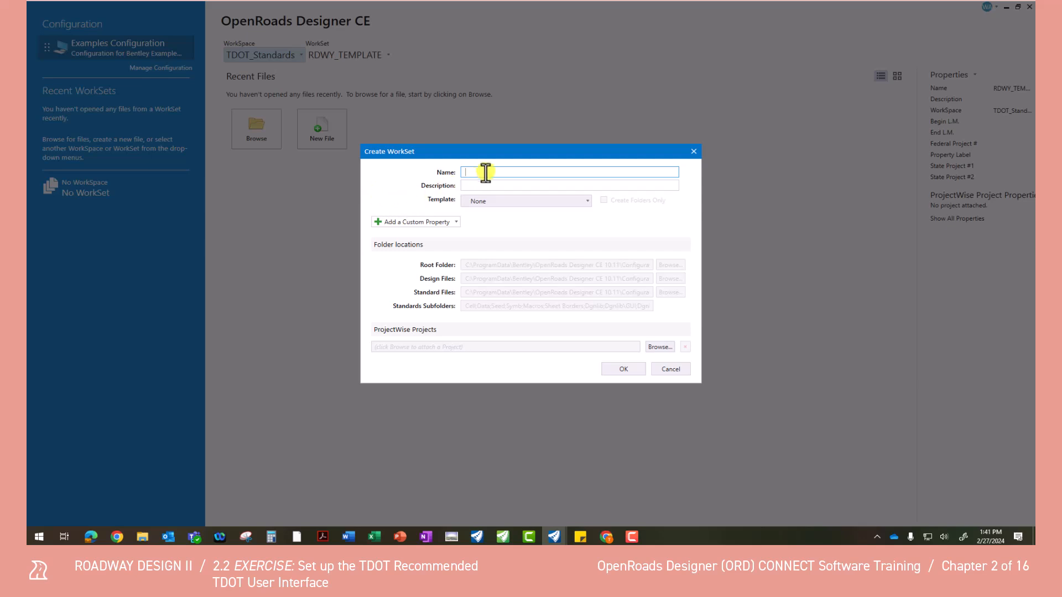
text(12345)
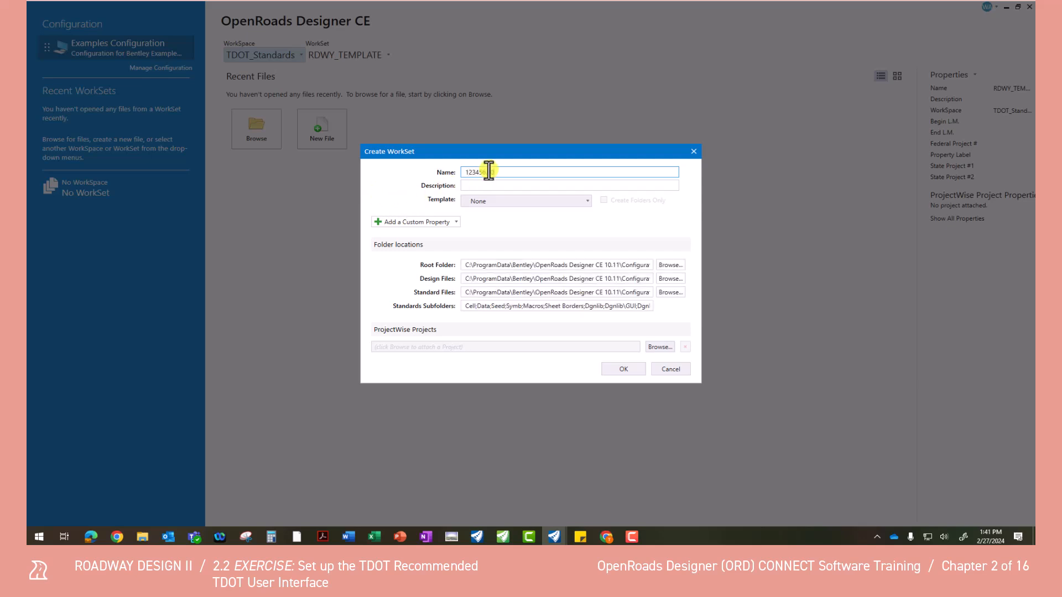
text(6_00_INITIALS)
click(487, 199)
click(496, 229)
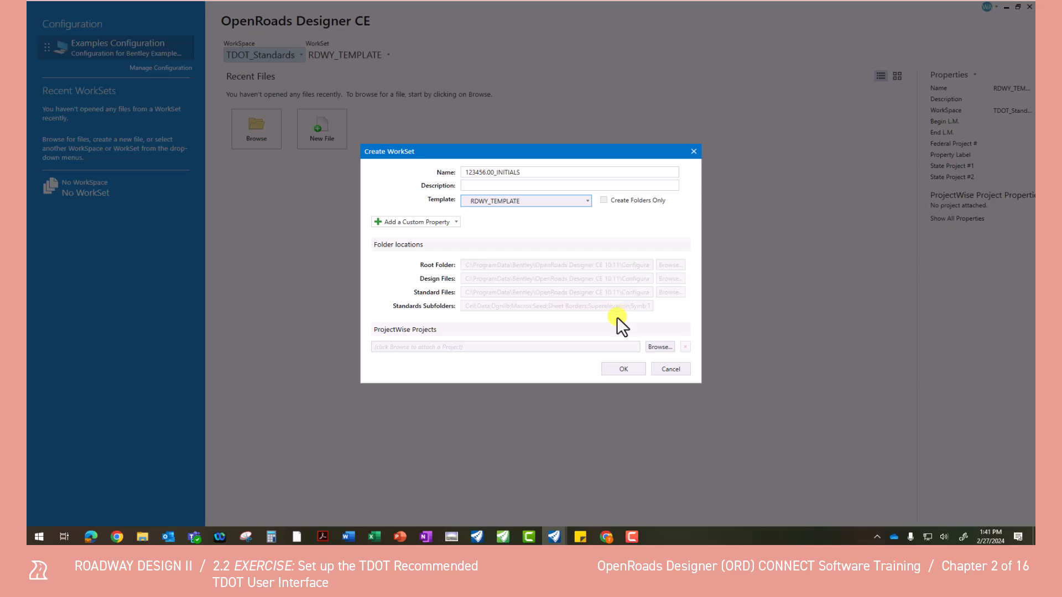
click(618, 368)
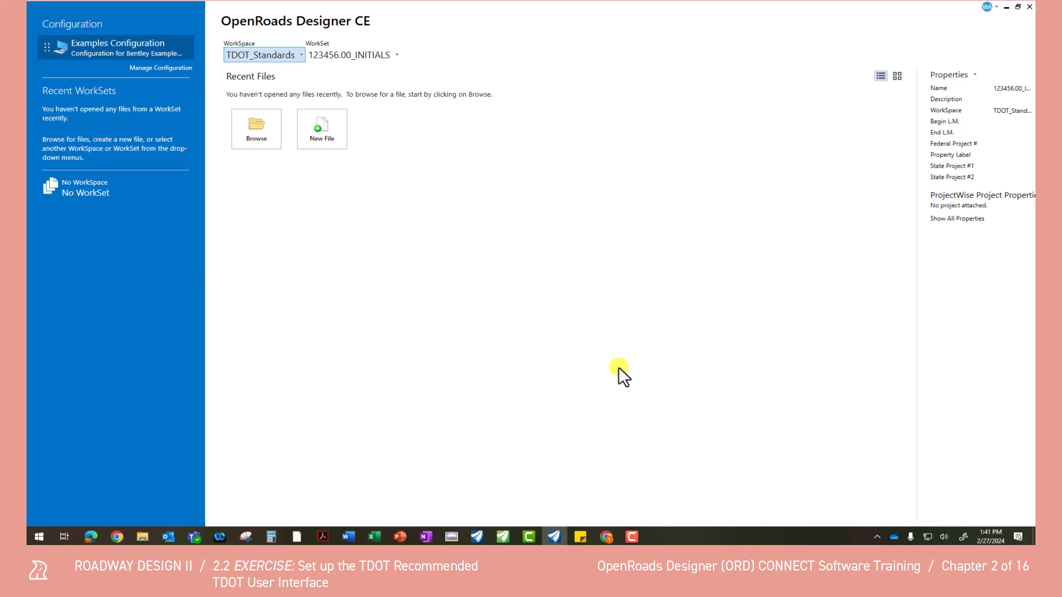
In the advanced properties of the 123456.00_INITIALS workset, set Federal Project # to F123456.00 and State Project #1 to S123456.00
click(961, 74)
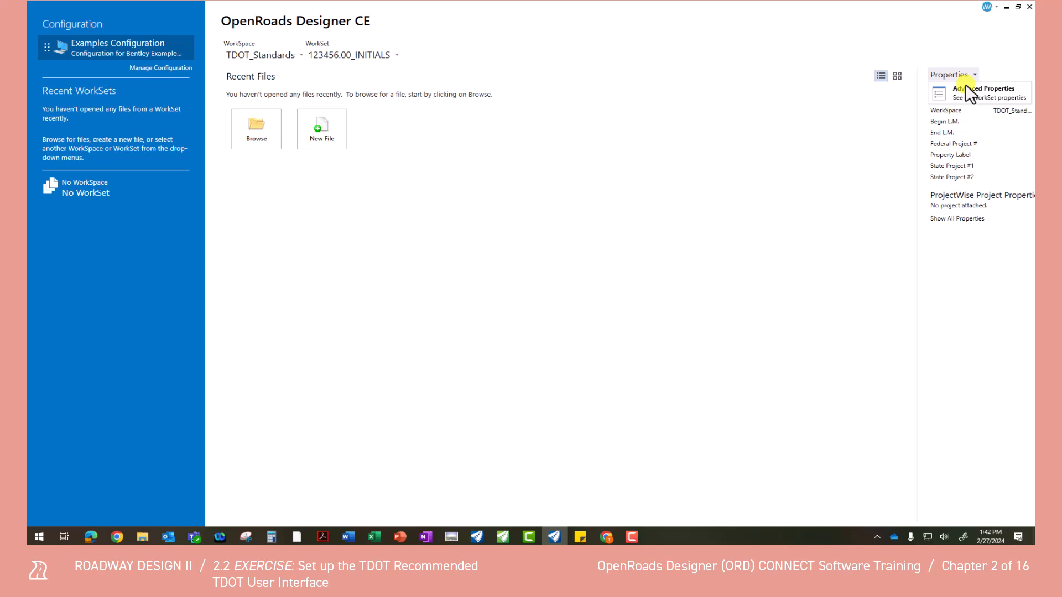
click(967, 90)
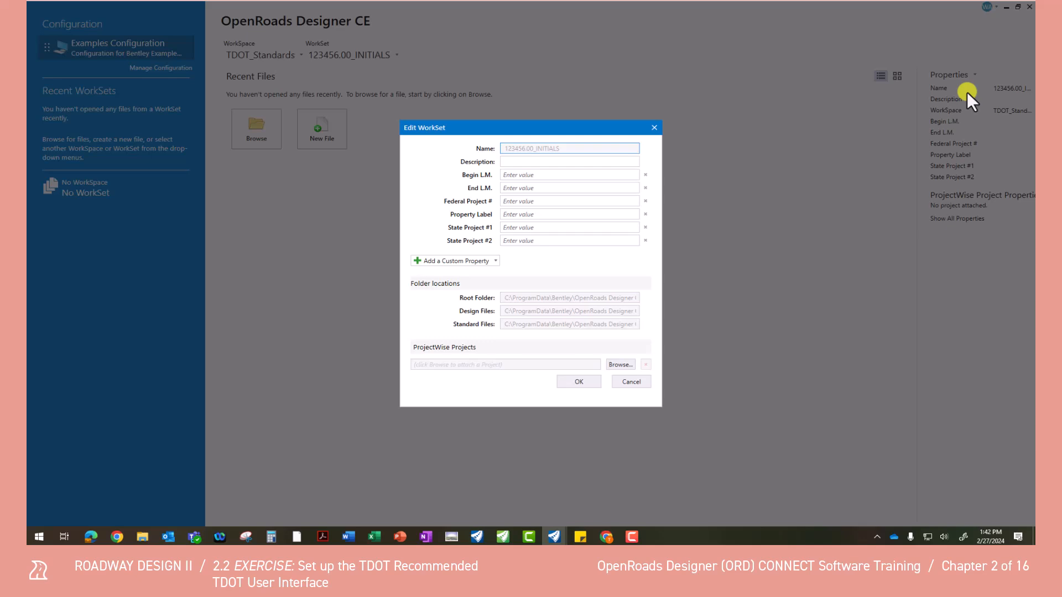
click(583, 200)
text(F123456.00)
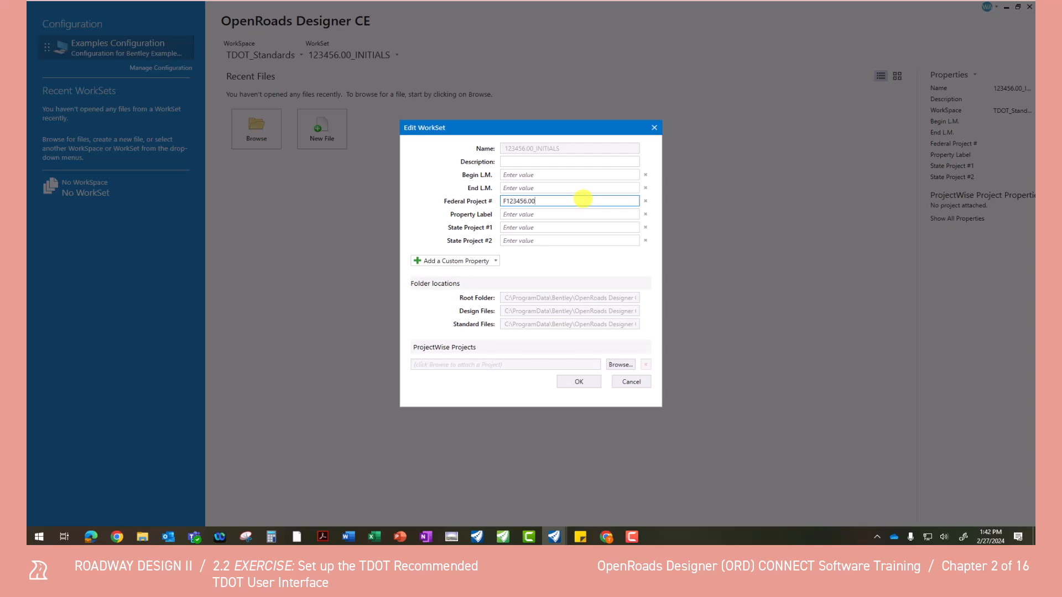
click(563, 229)
text(S123456)
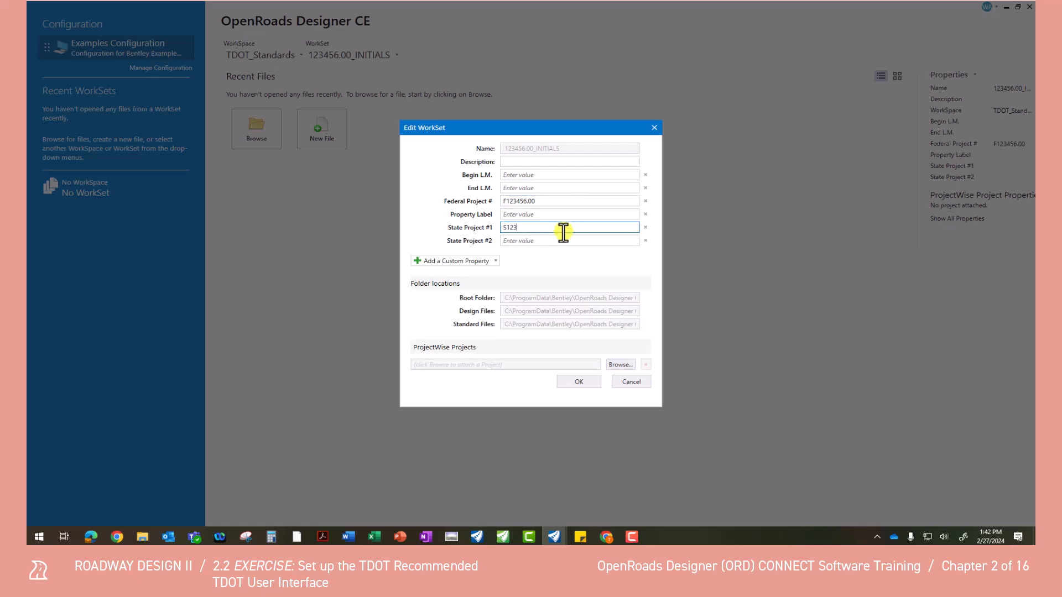
text(.00)
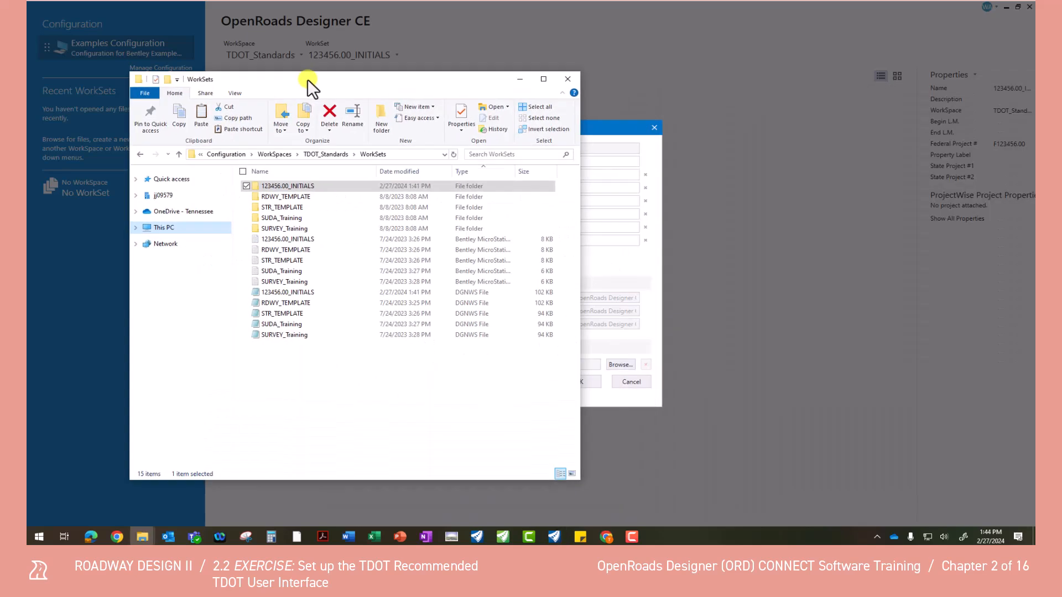
Copy all folders from Class Files into the 123456.00_INITIALS workset's dgn folder in File Explorer, and accept the workset property edits in OpenRoads Designer
drag(308, 79, 280, 60)
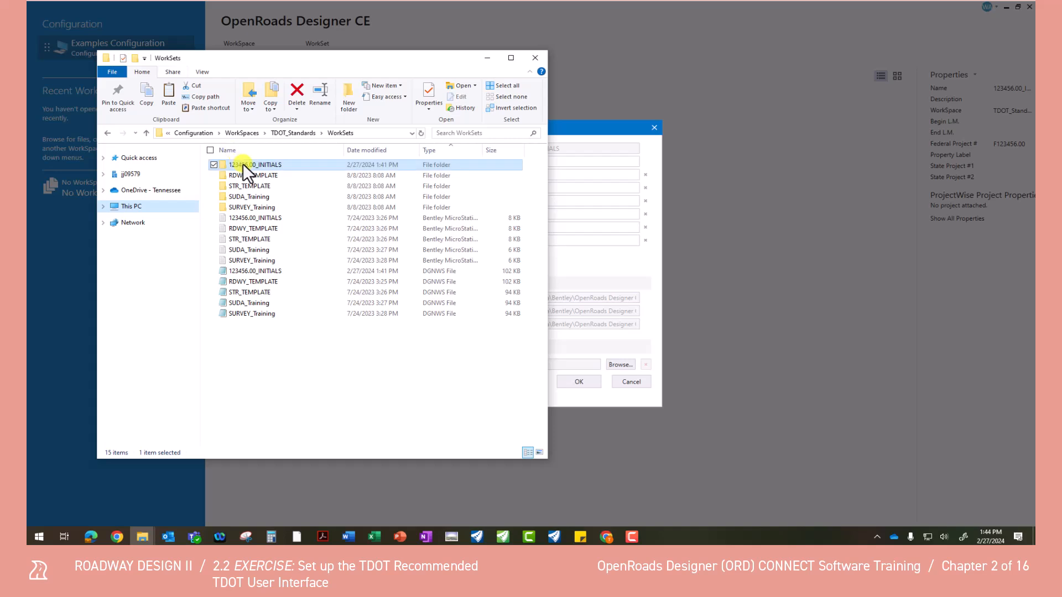
double_click(265, 164)
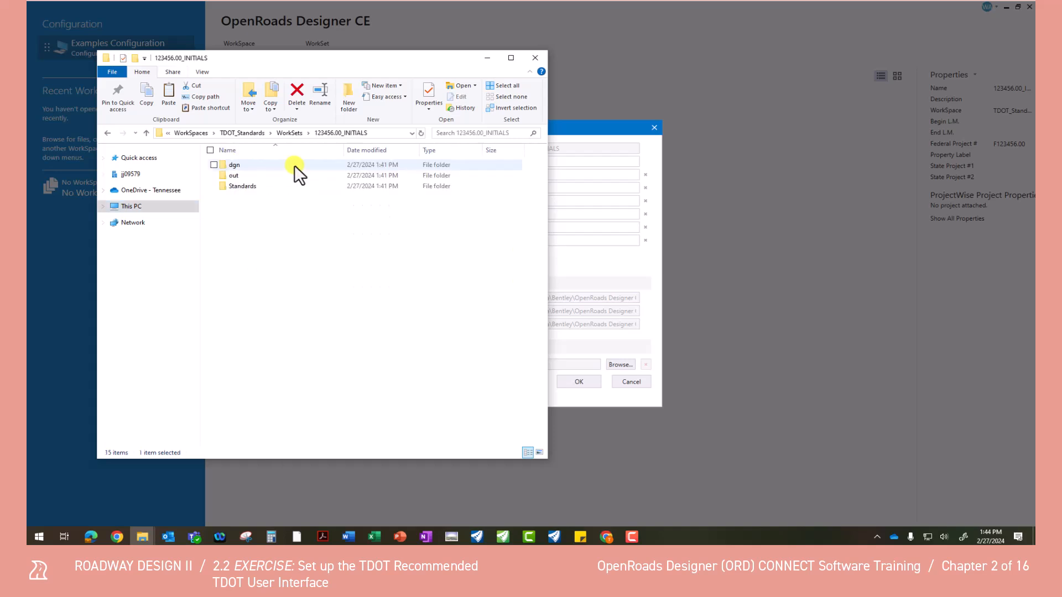
double_click(250, 165)
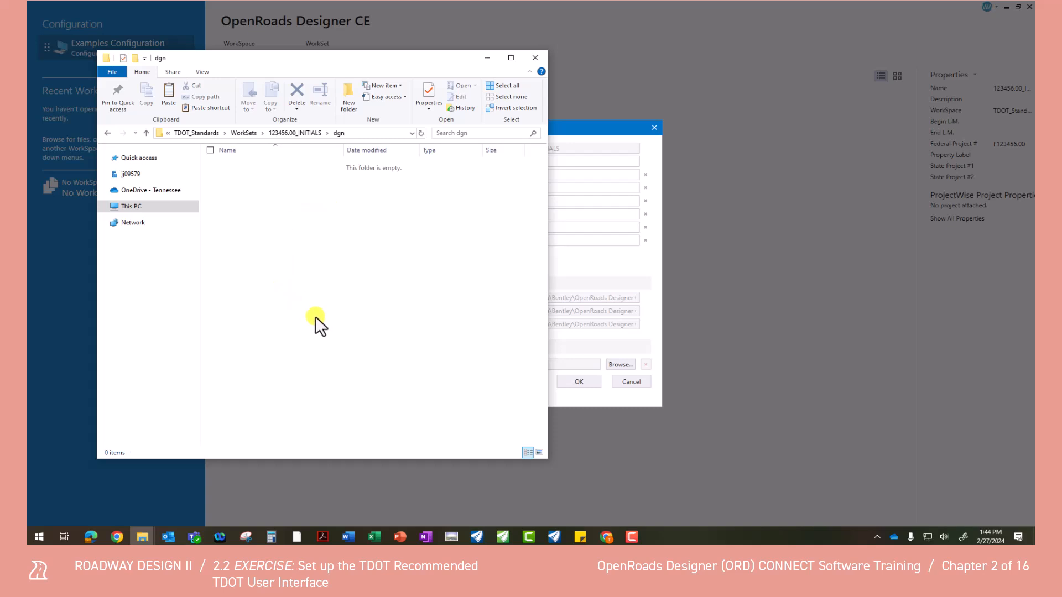
drag(1061, 111, 822, 54)
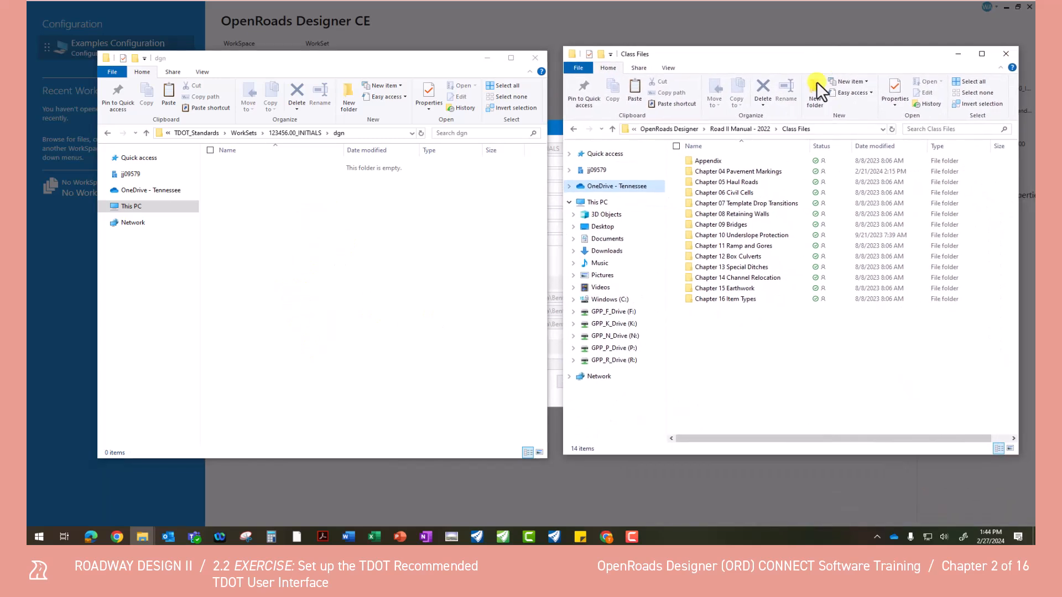
drag(796, 327, 795, 150)
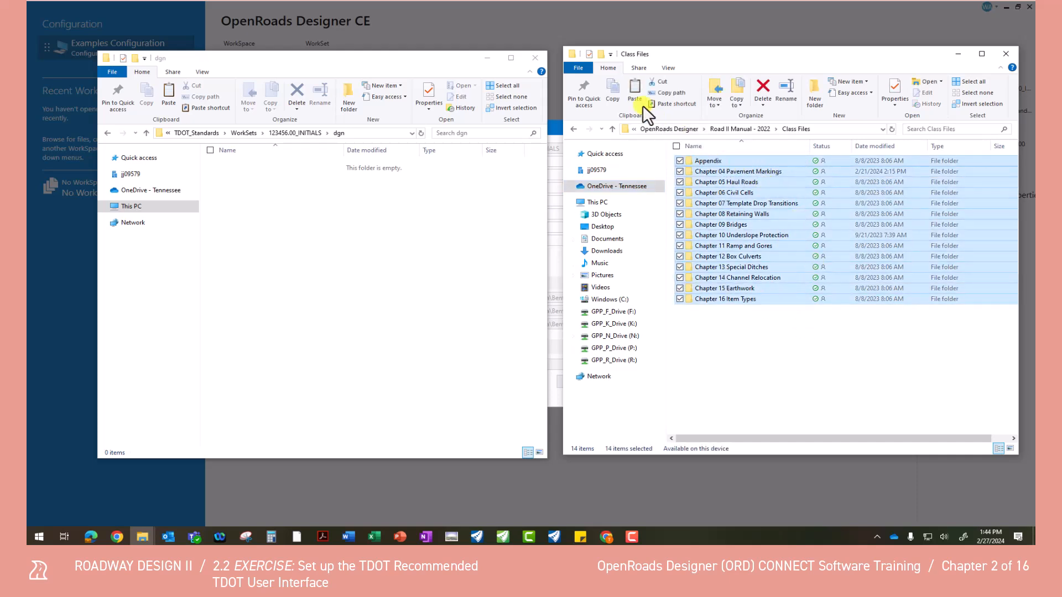
click(615, 96)
click(263, 228)
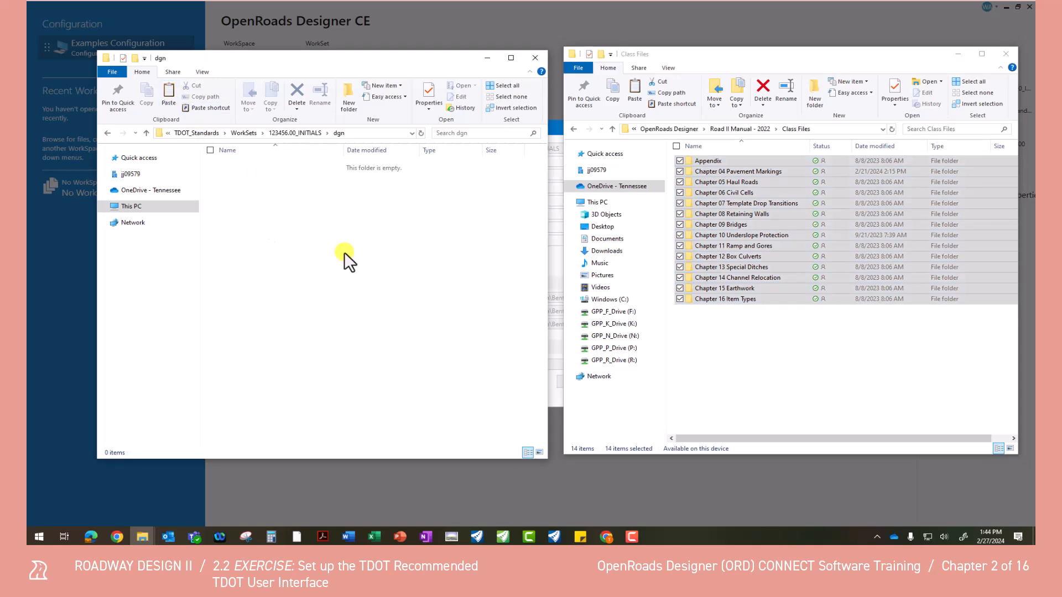
key(ctrl+v)
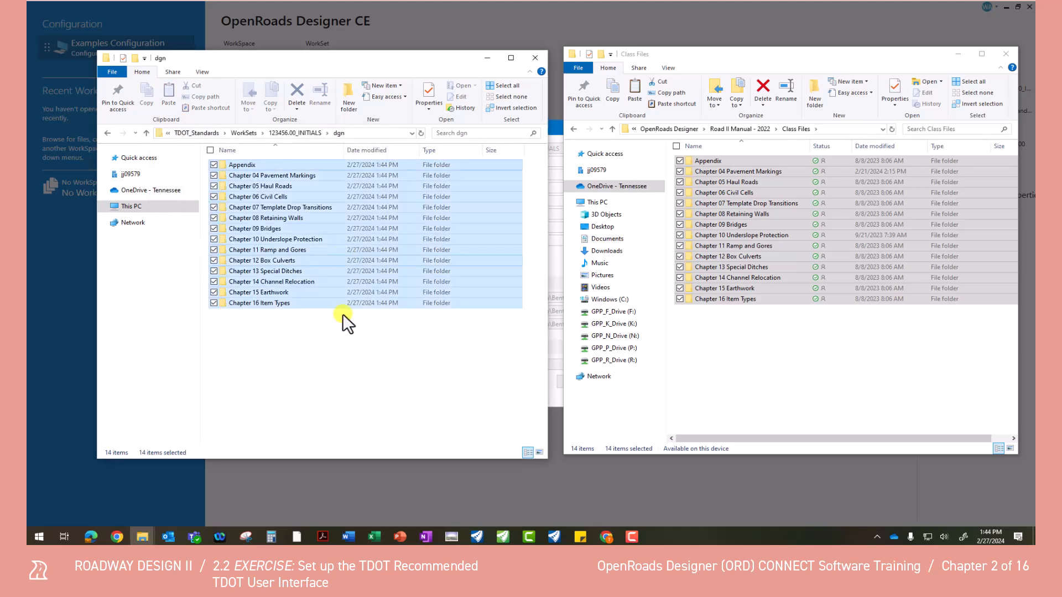
click(340, 328)
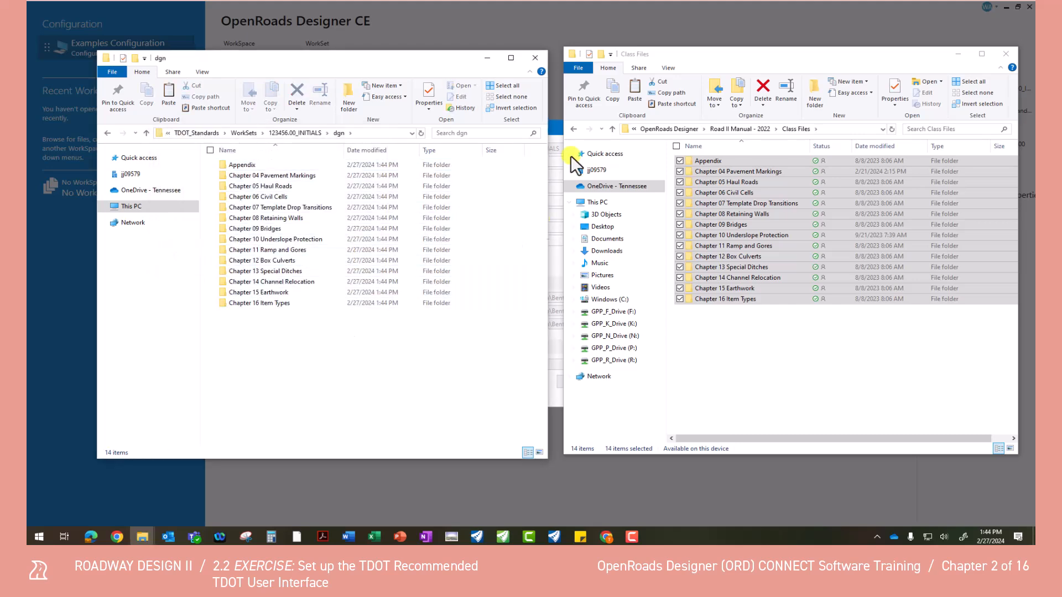
click(535, 58)
click(1005, 53)
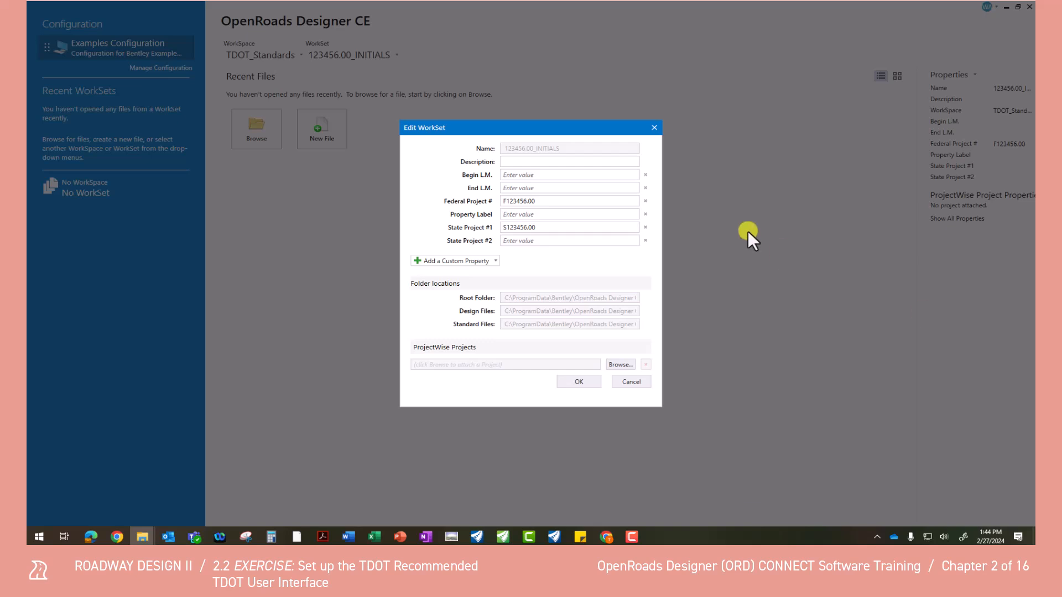
click(578, 381)
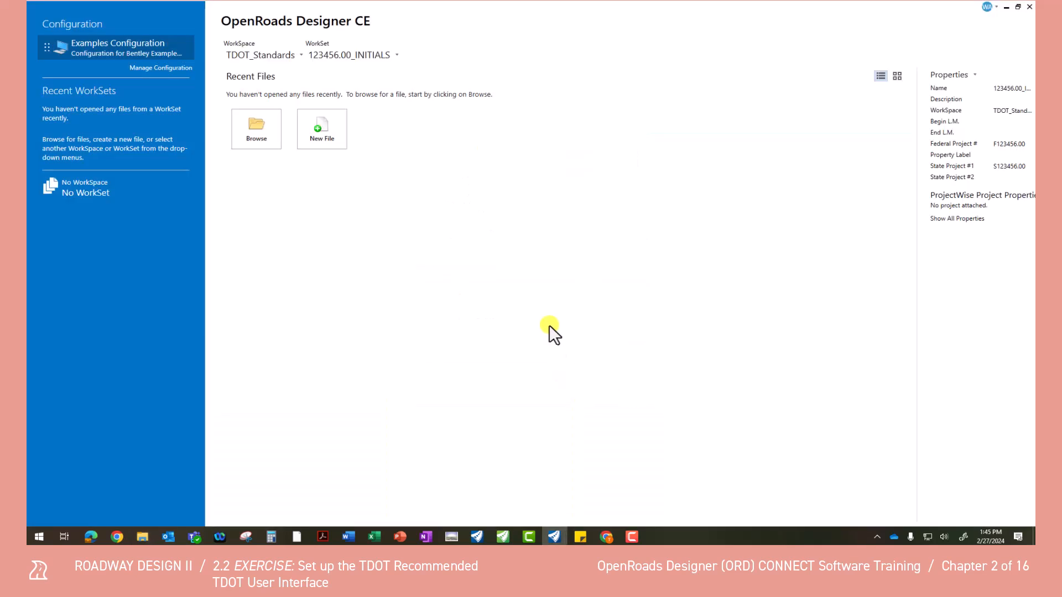
Create a new DGN file named User Interface Preferece in the workset's dgn folder, using the TDOTSeed2D seed file
click(340, 138)
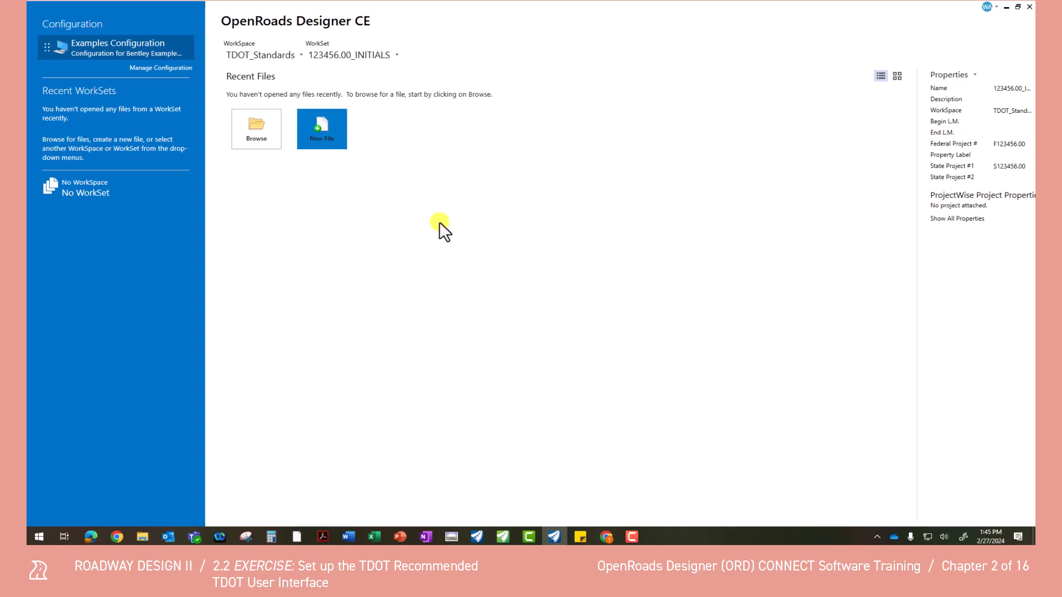
text(uS)
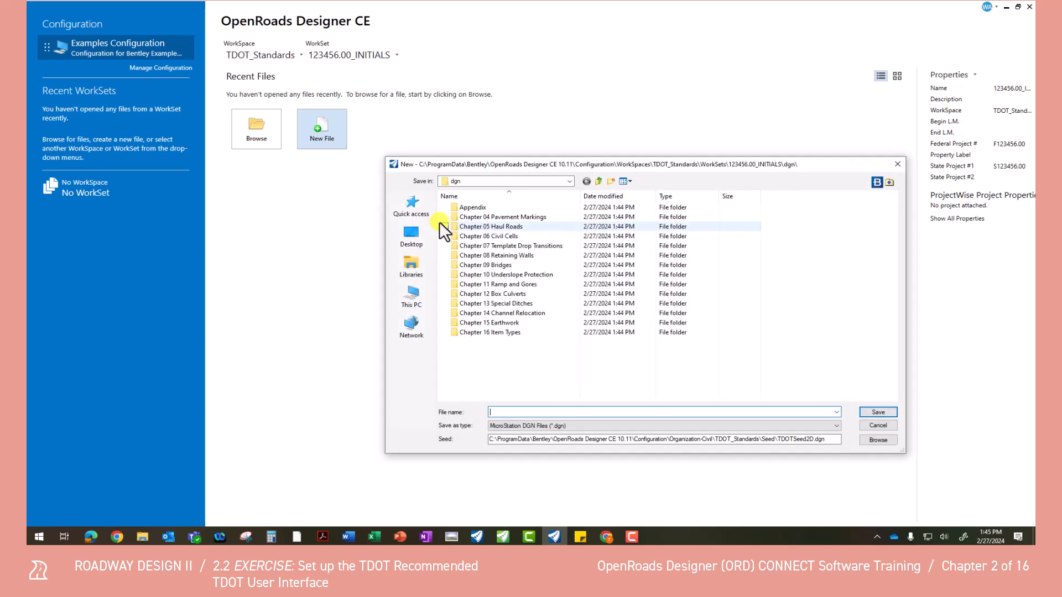
key(BackSpace)
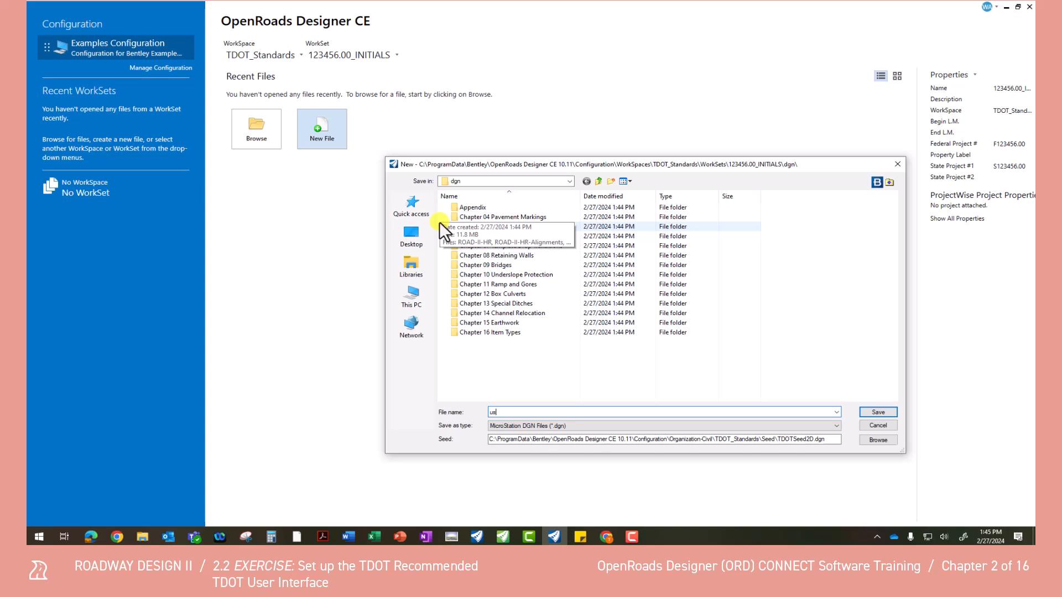
text(User Interface Prefeence)
click(872, 441)
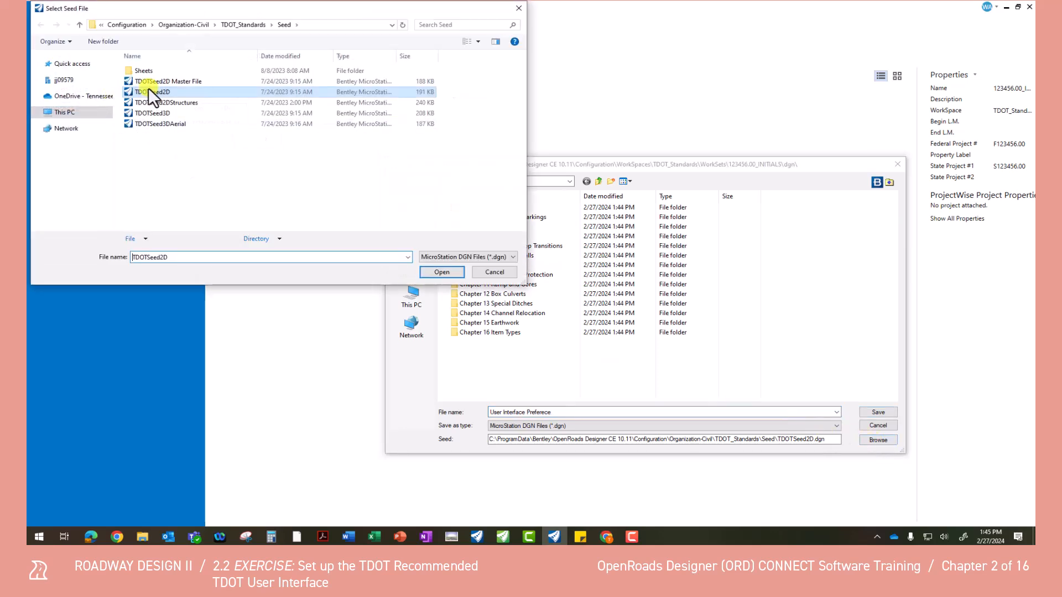
click(447, 271)
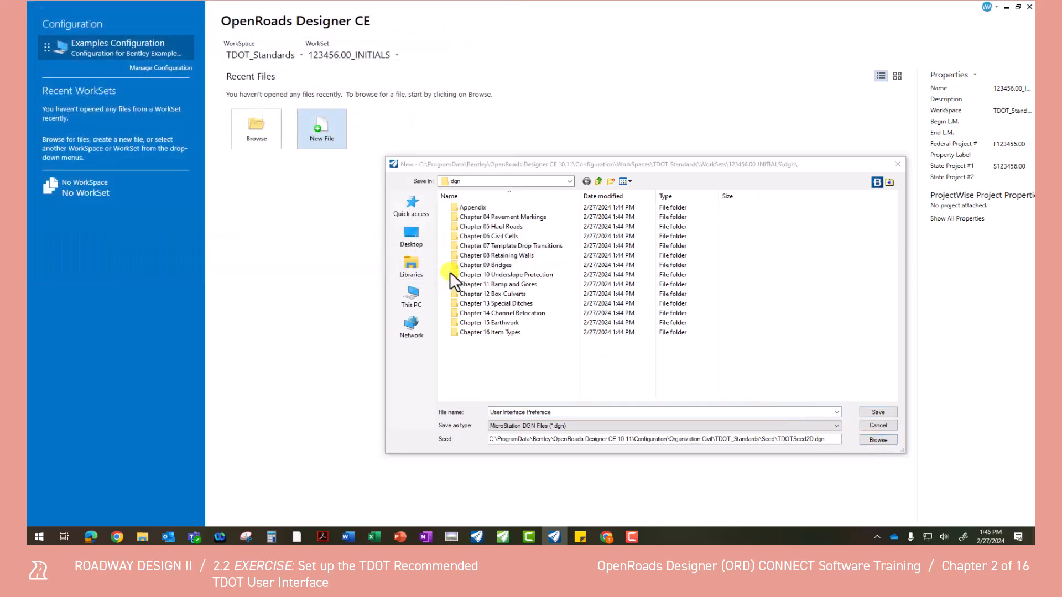
click(891, 412)
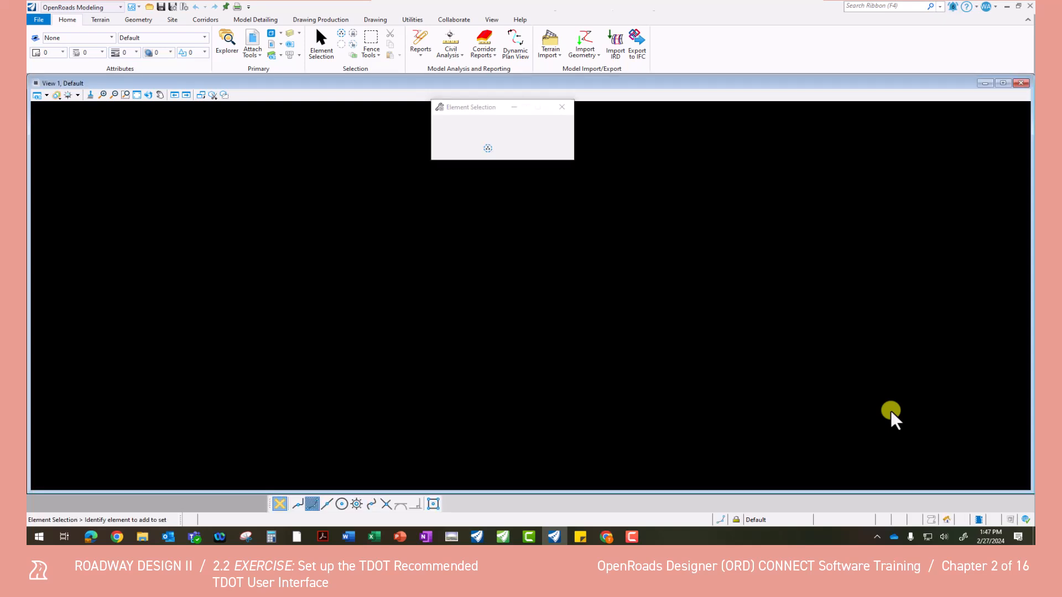
Keep the OpenRoads Modeling workflow and have the Explorer docked and pinned open, trying out its auto-hide
click(84, 8)
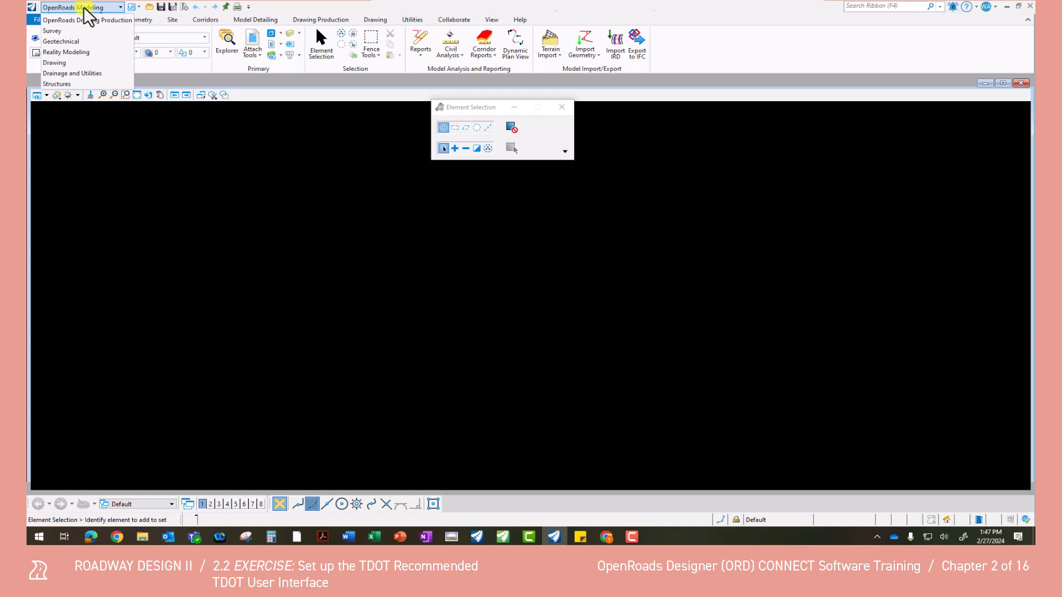
click(93, 20)
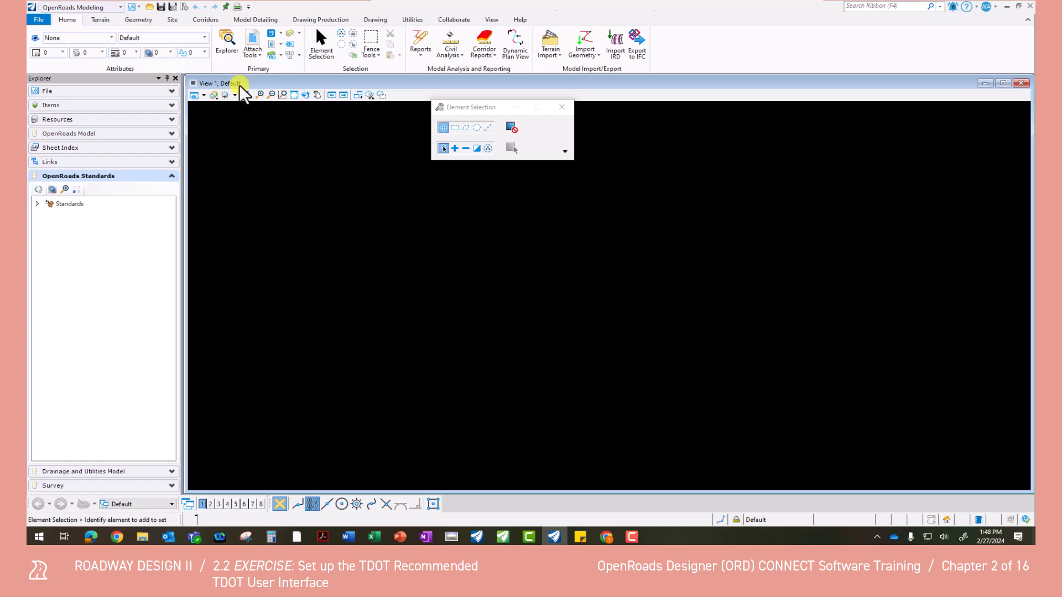
click(167, 78)
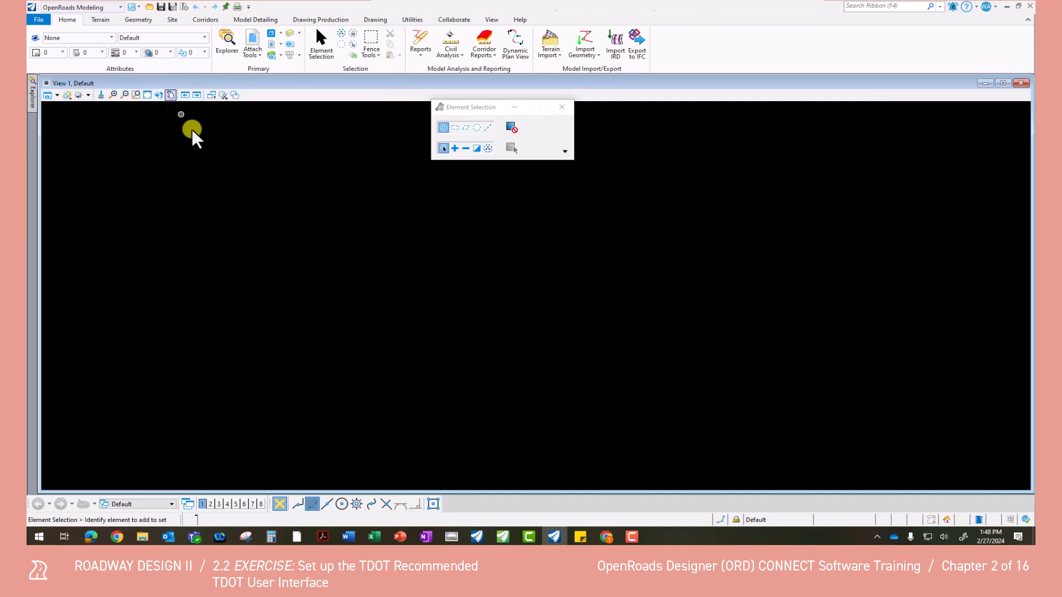
mouse_move(32, 94)
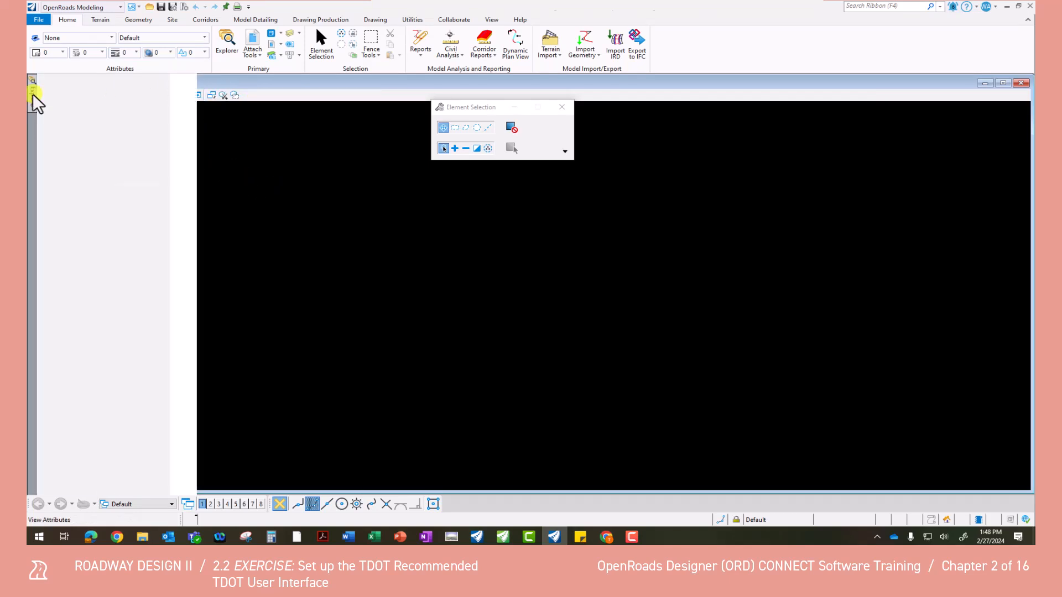
click(179, 79)
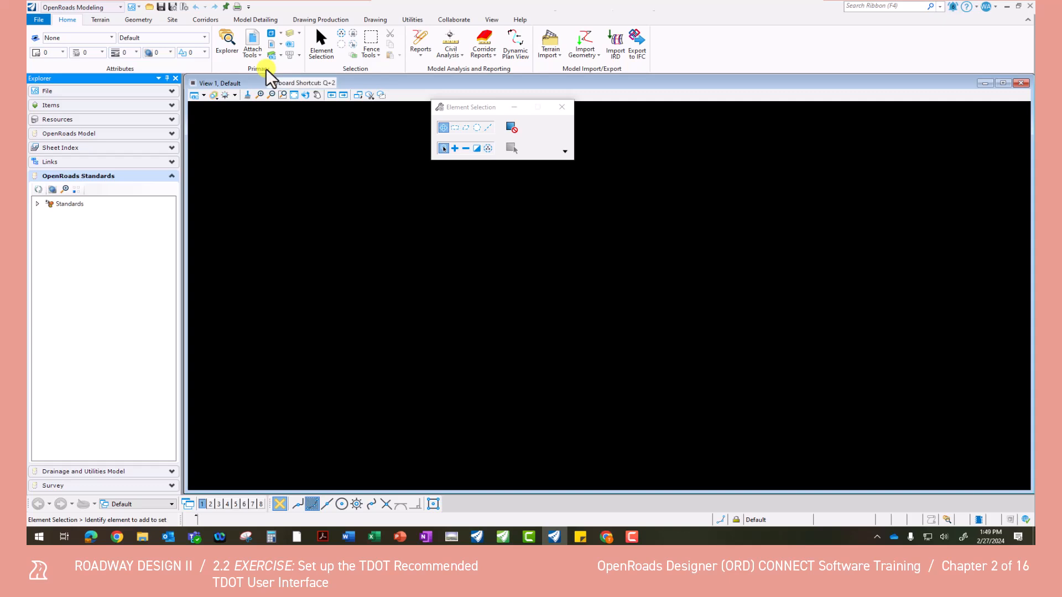
Open Properties and dock it along the right side of the view, opposite the Explorer
click(287, 45)
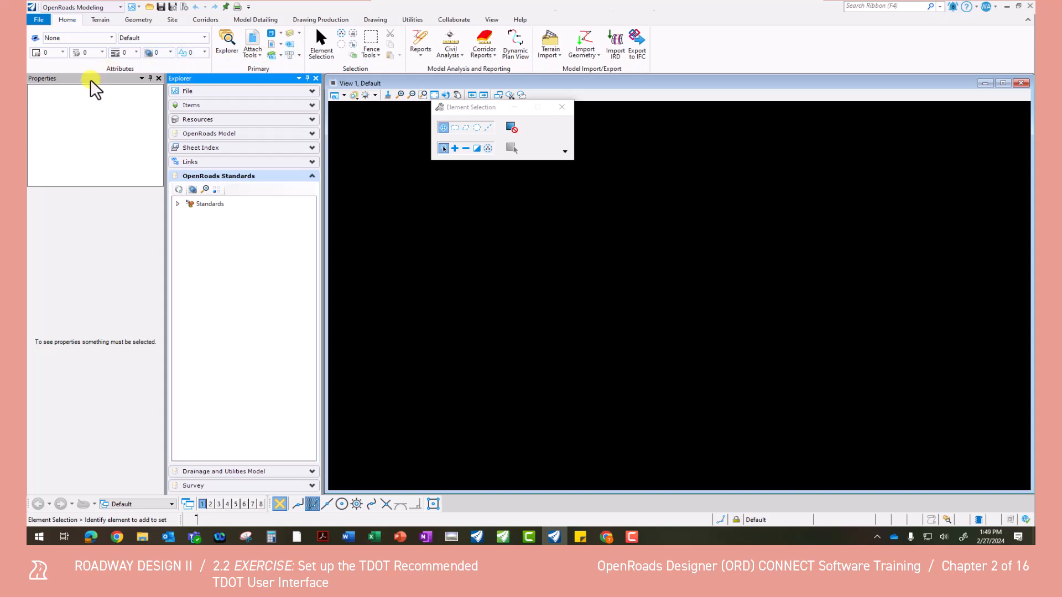
click(159, 78)
drag(170, 131, 1013, 283)
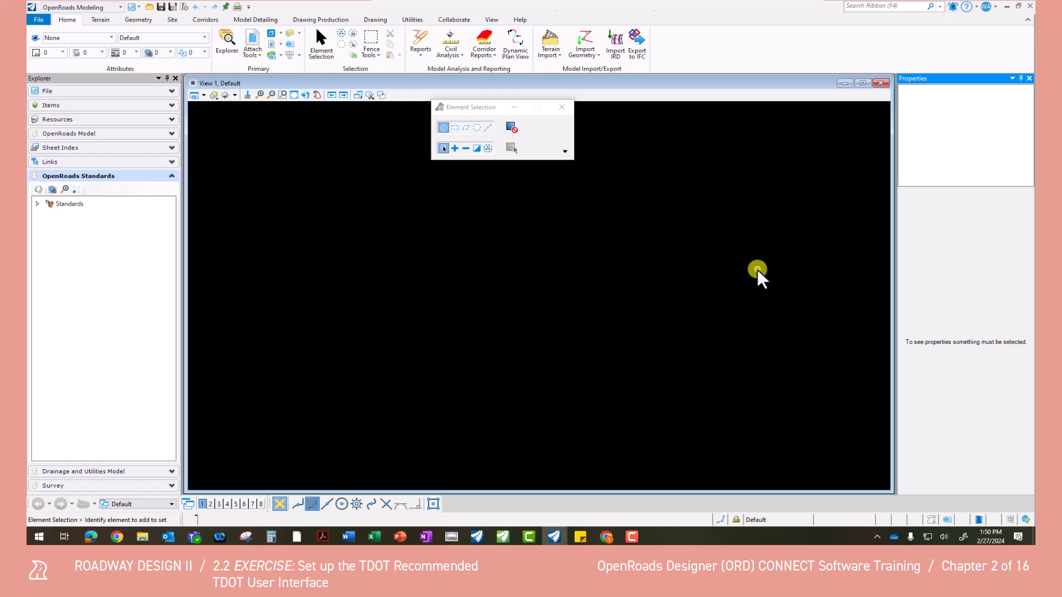
Pin the Attributes group and the Primary group of the Home ribbon to all workflows
right_click(152, 65)
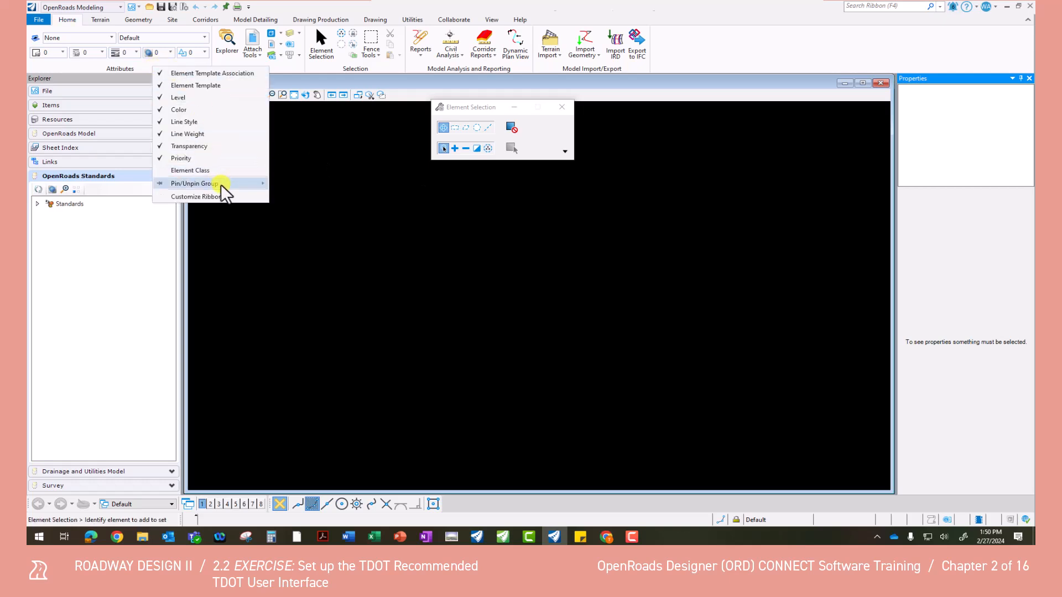
mouse_move(221, 185)
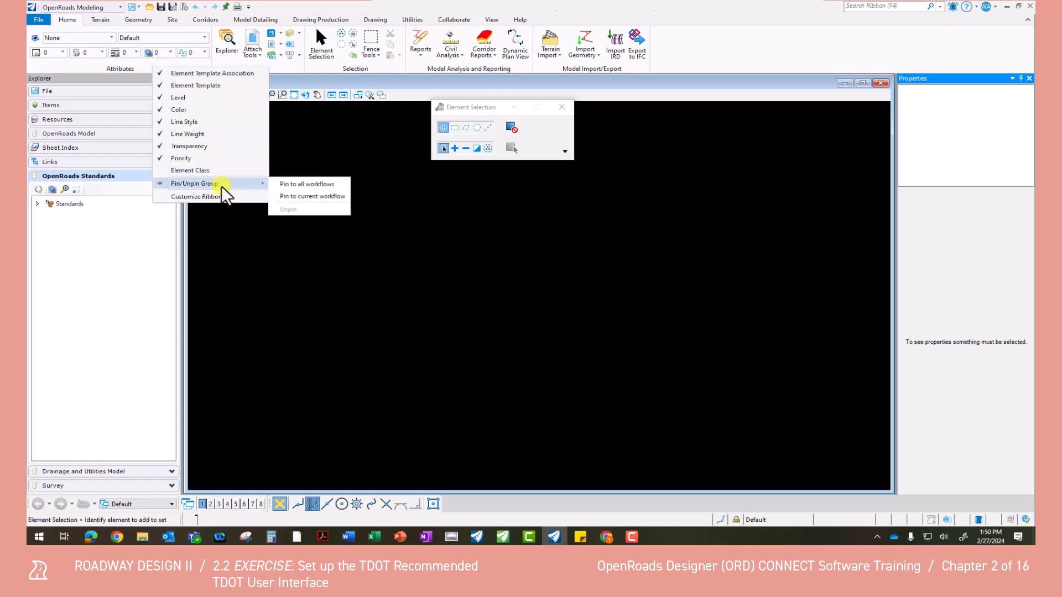
click(301, 185)
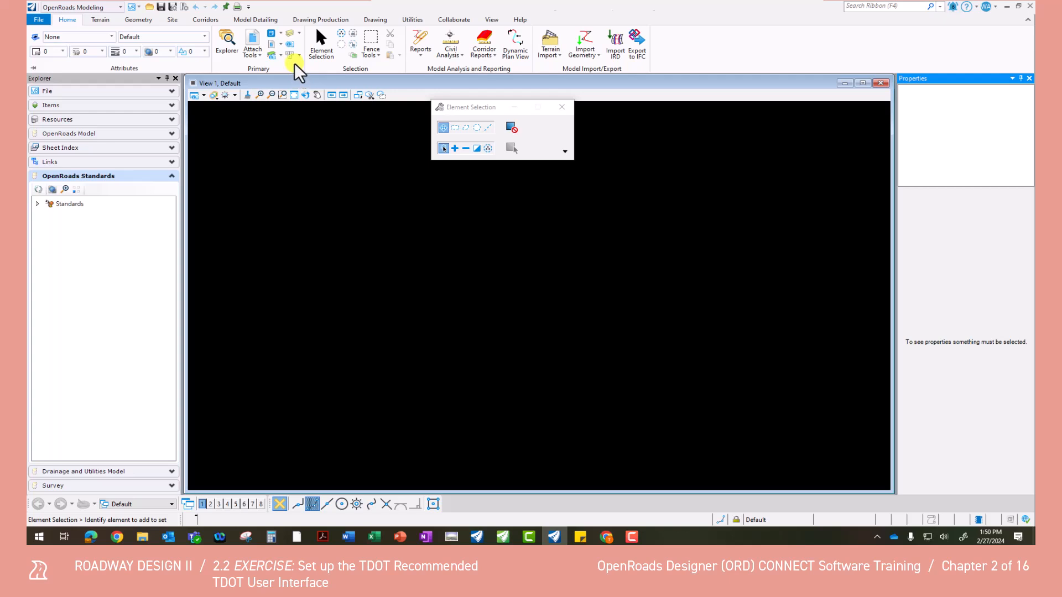
right_click(294, 64)
mouse_move(324, 169)
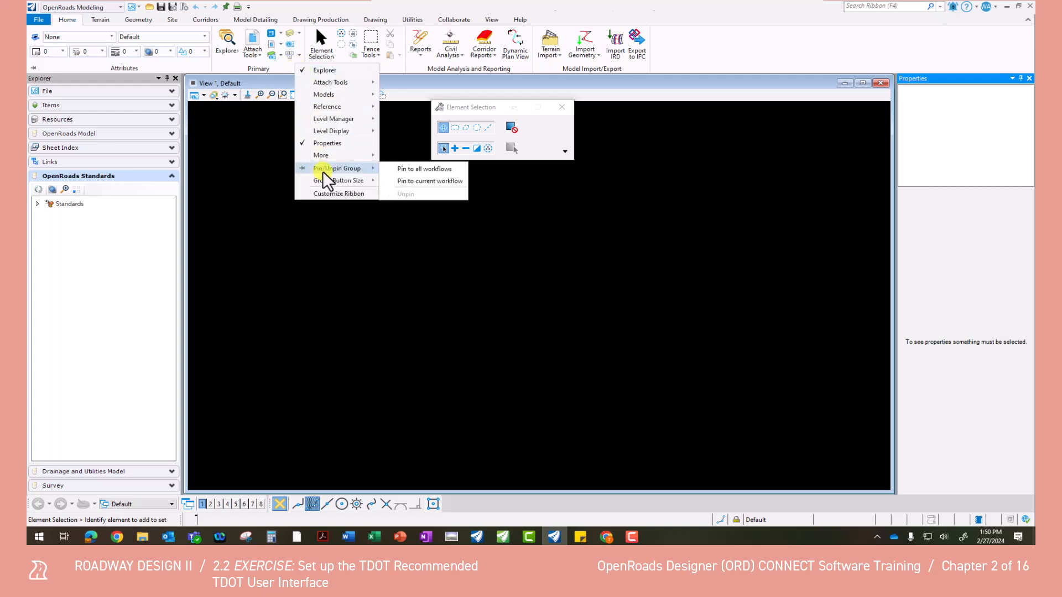
click(412, 170)
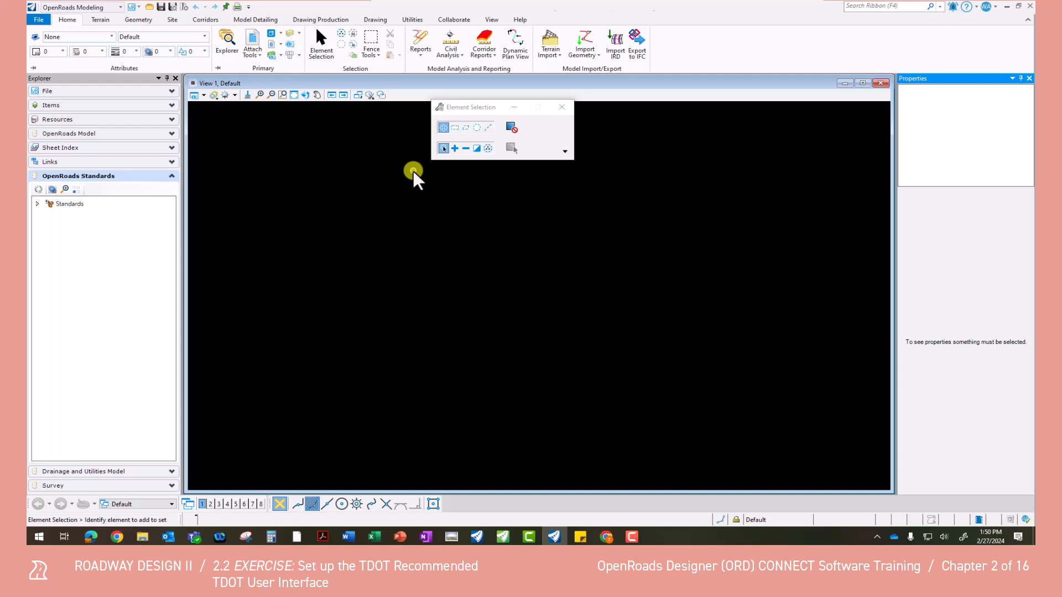
Customize the ribbon by removing the Primary group from Geometry in the OpenRoads Modeling workflow, and compare the Geometry and Site ribbons
right_click(389, 67)
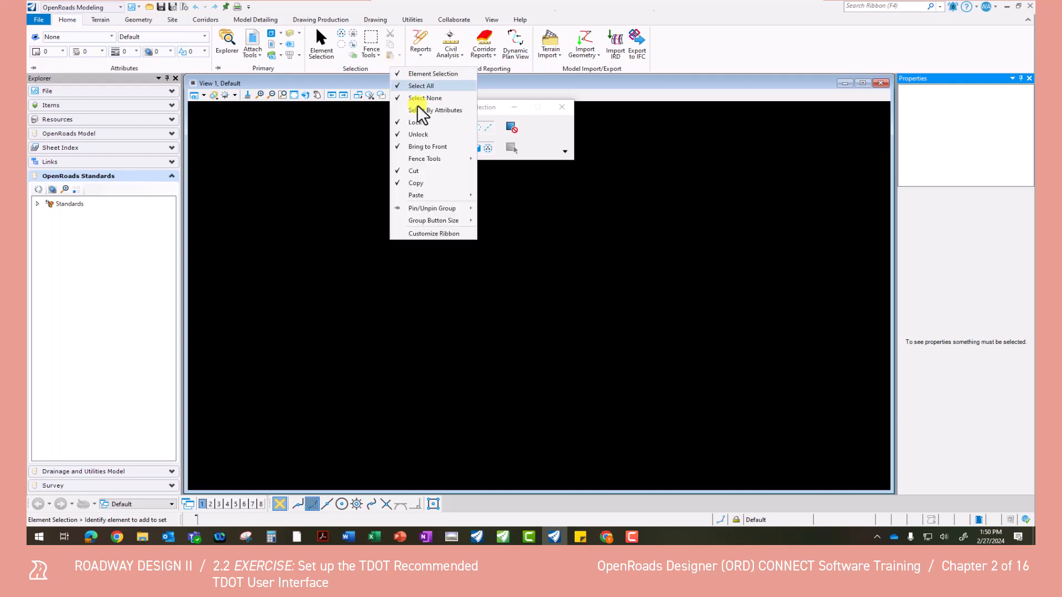
click(433, 234)
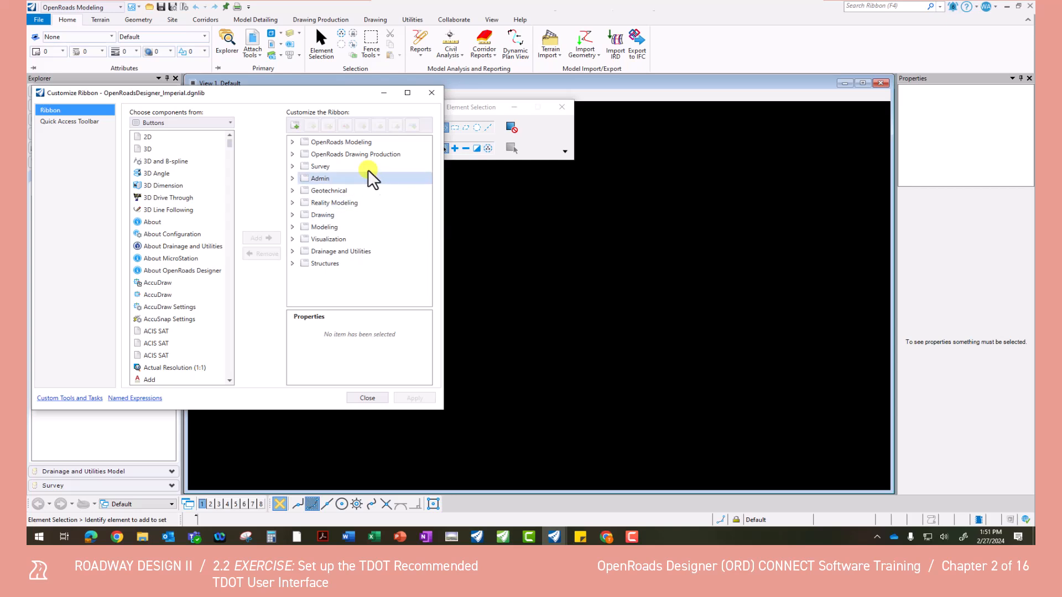
click(293, 142)
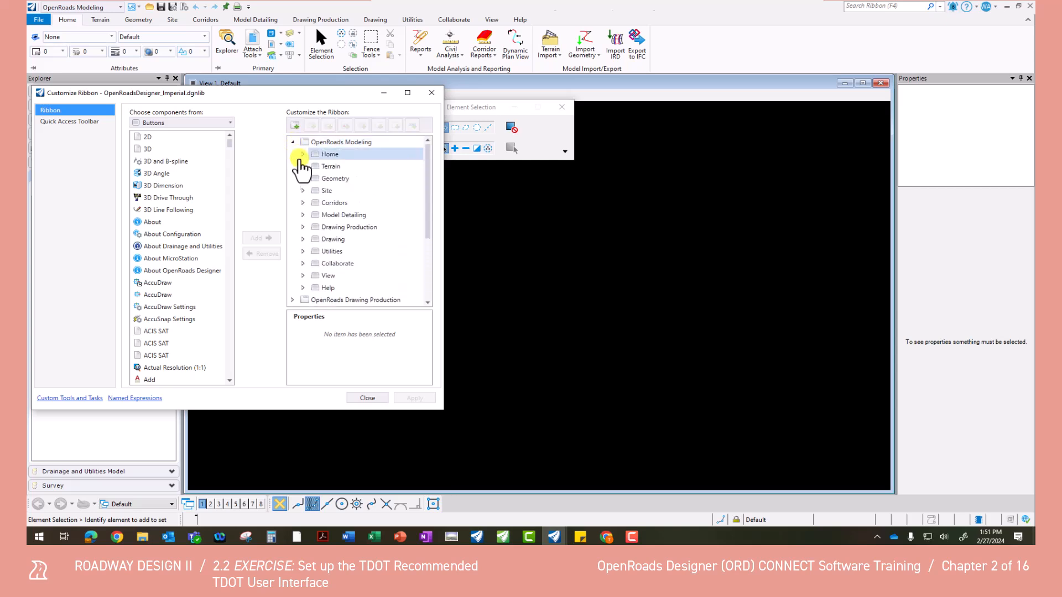
click(303, 179)
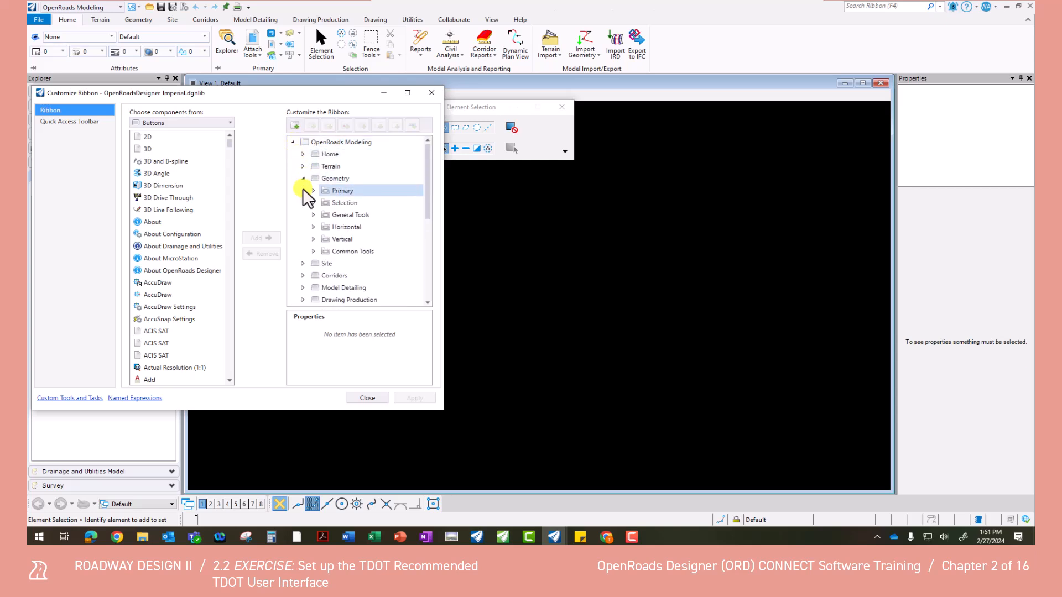
right_click(334, 188)
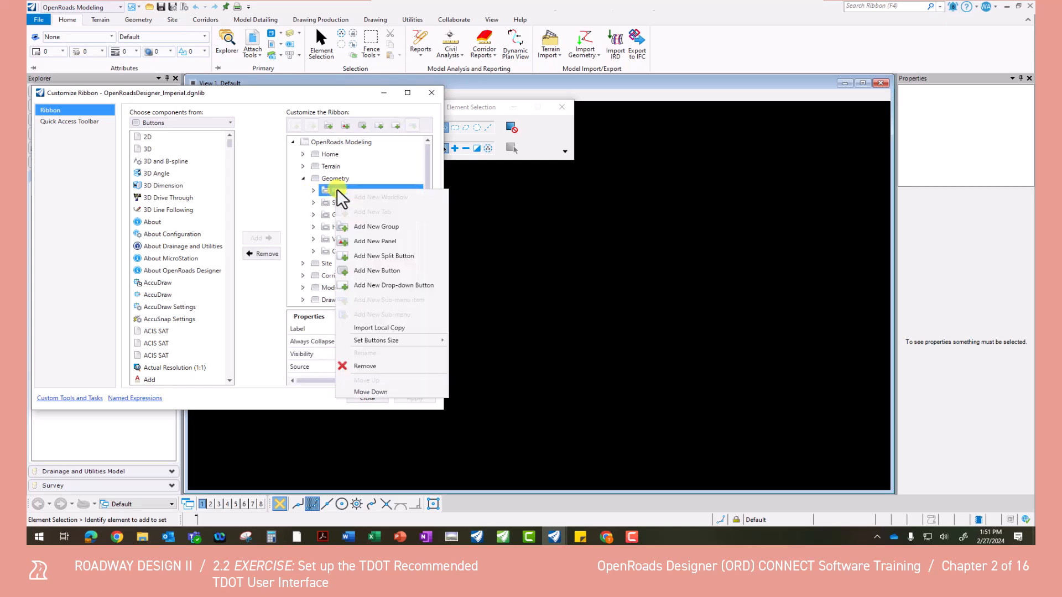
click(375, 366)
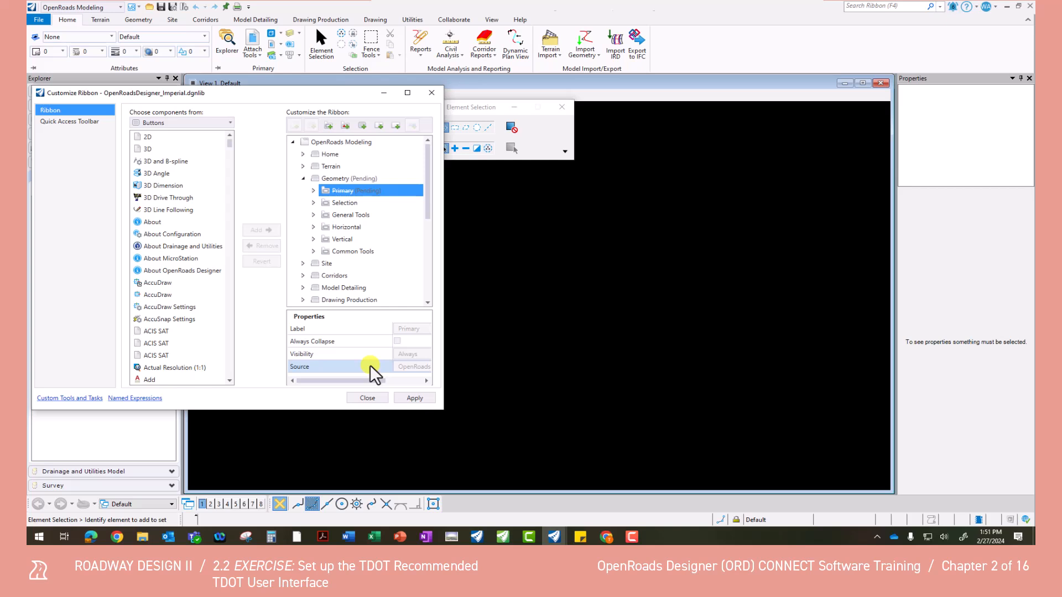
click(409, 395)
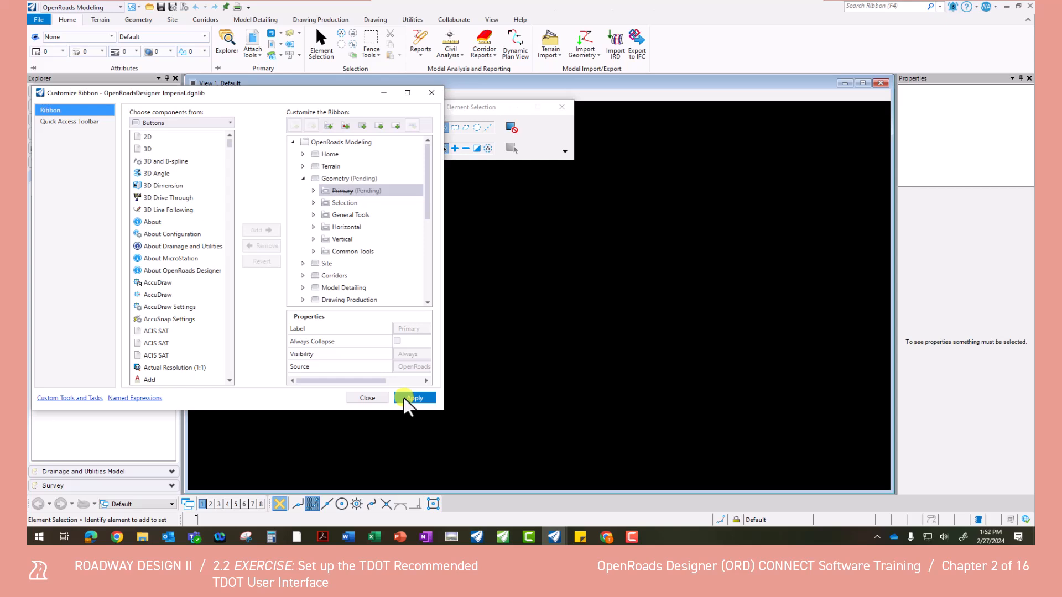
click(370, 398)
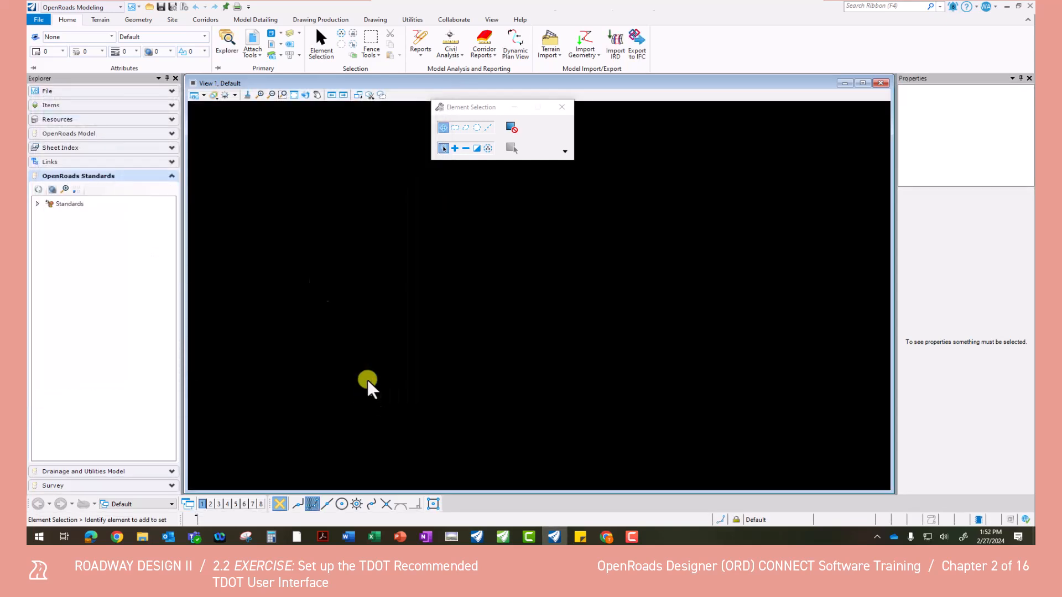
click(134, 18)
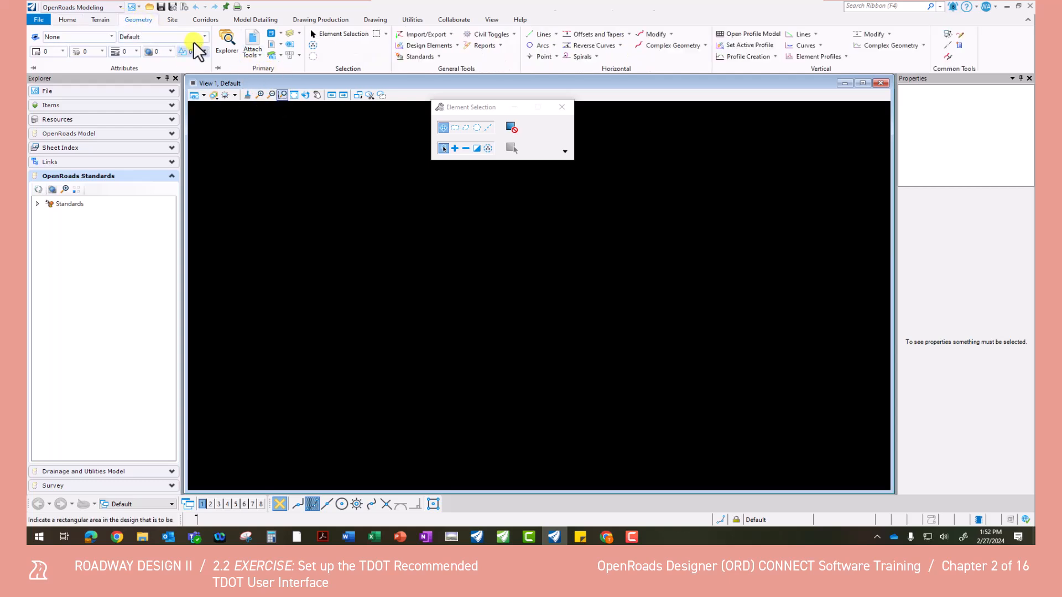
click(173, 20)
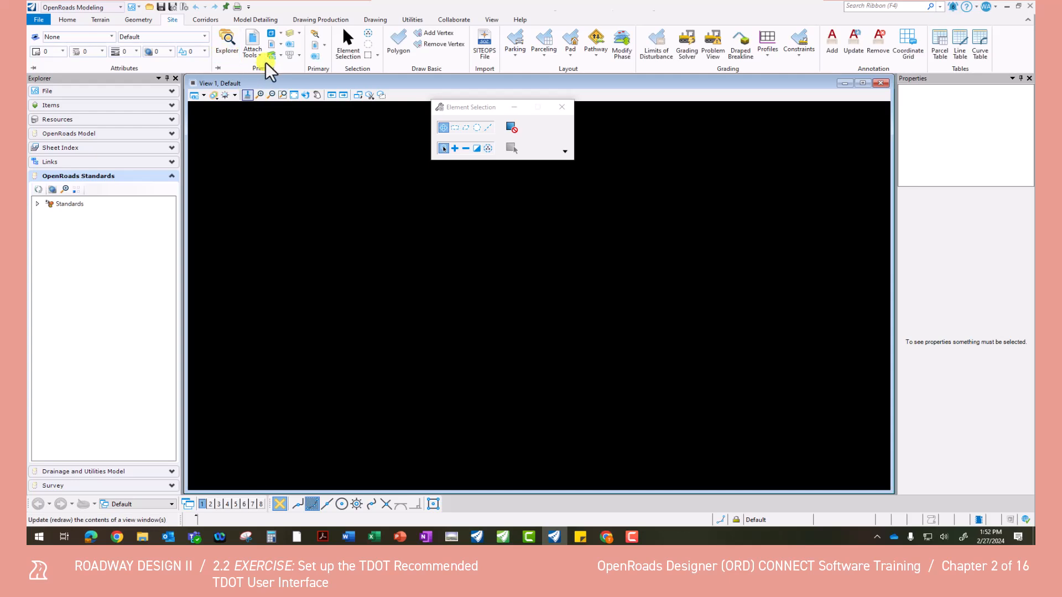
Open the Feature Definition Toolbar from the Geometry standards and dock it directly beneath the ribbon
click(138, 19)
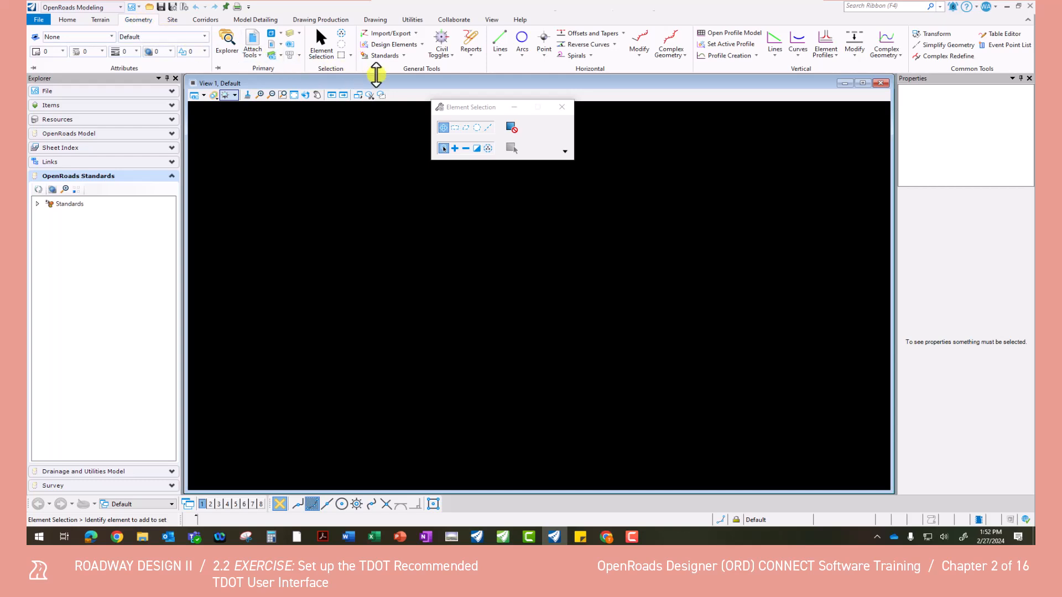
click(402, 56)
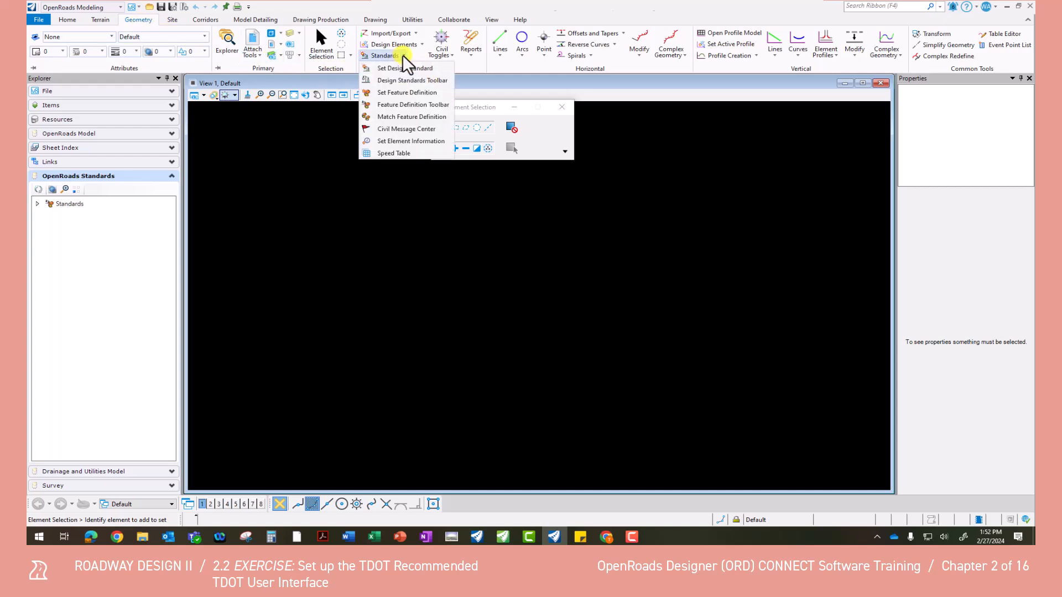
click(406, 103)
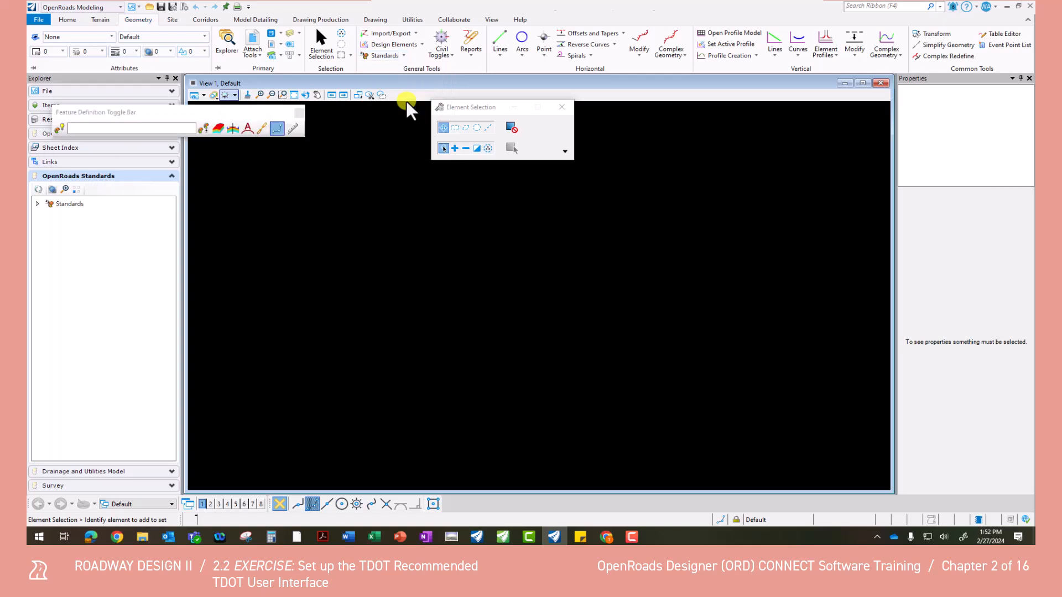
drag(237, 112, 232, 80)
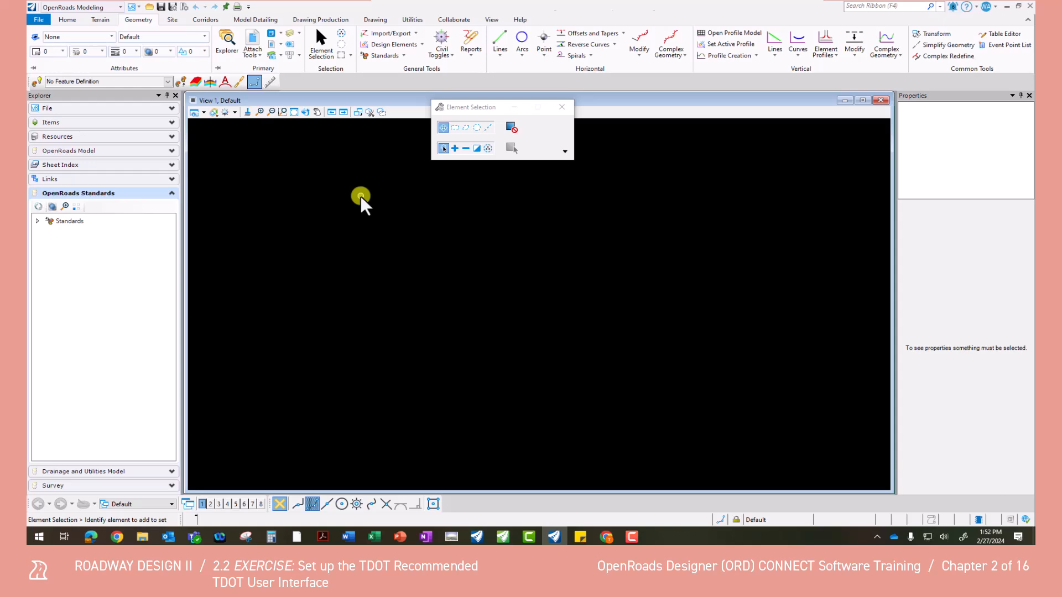
Open the Civil AccuDraw toolbar and dock it beside the feature definition toolbar
click(452, 56)
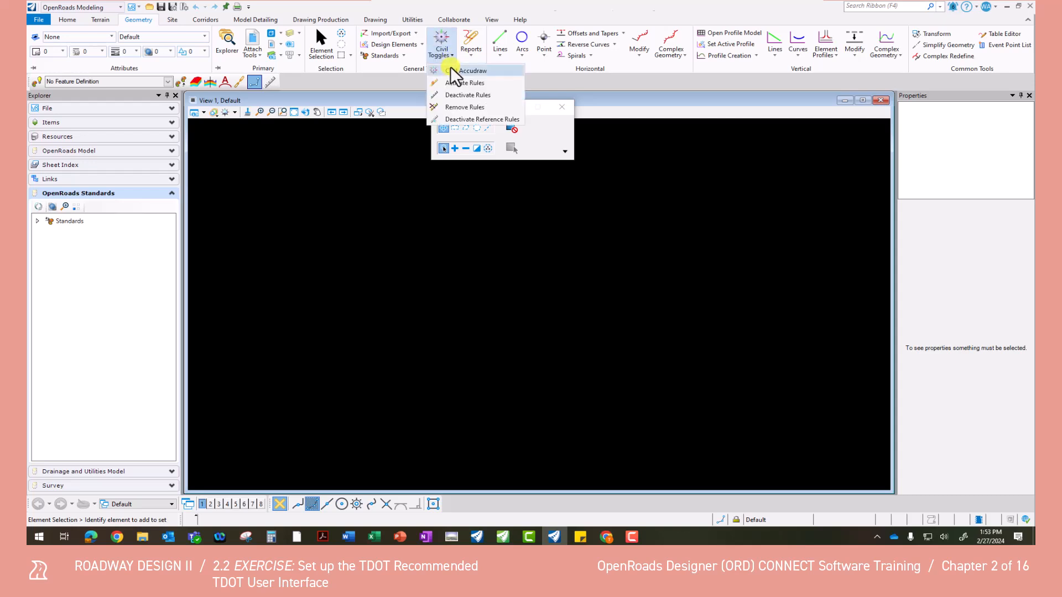
click(450, 69)
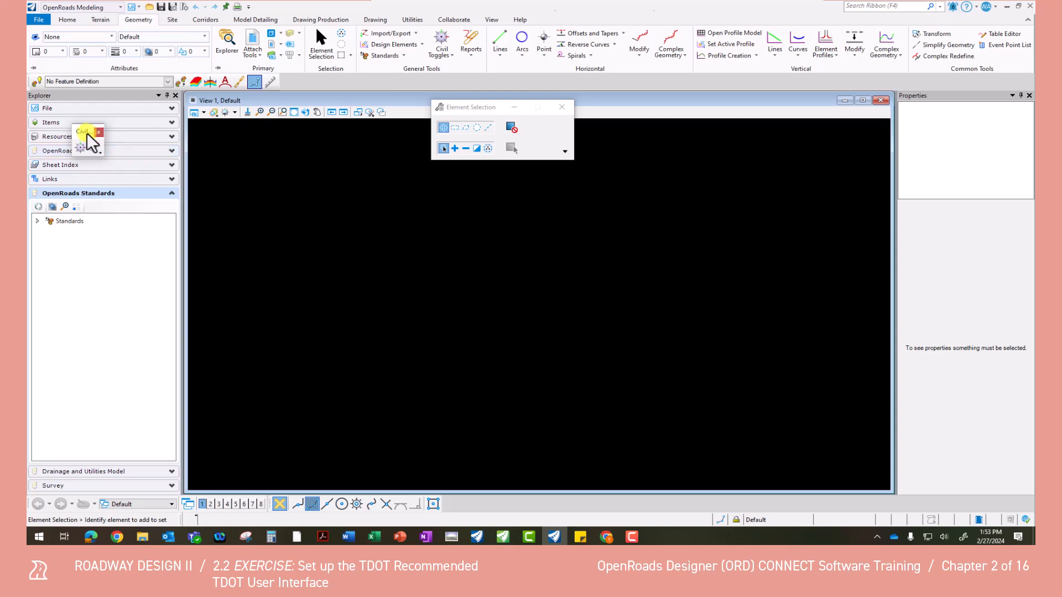
drag(83, 131, 294, 80)
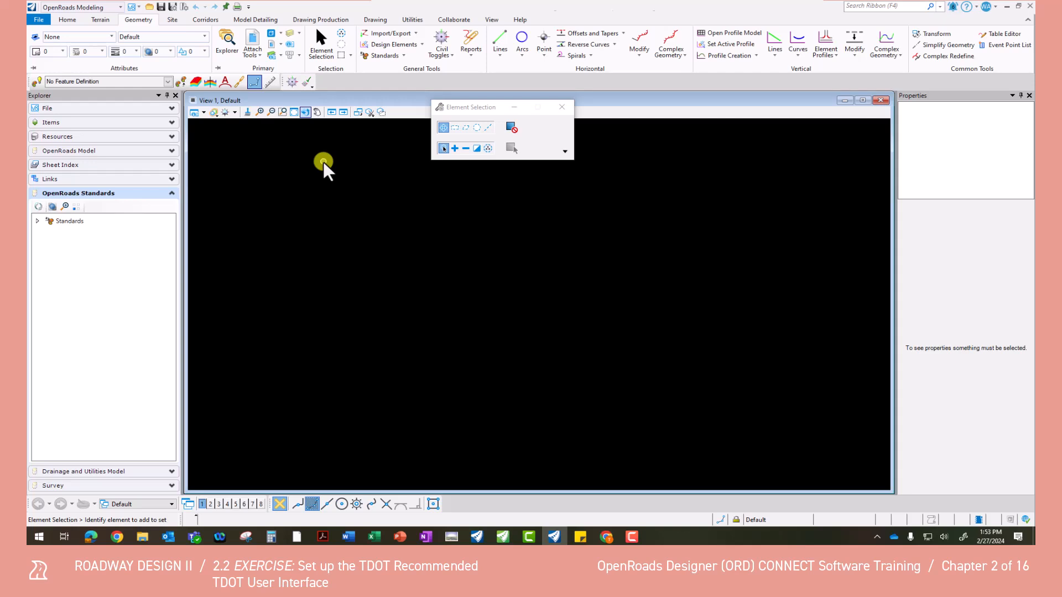
Add Parallel Snap to the snap mode bar, and turn on AccuDraw and dock it beside the snap modes
right_click(399, 504)
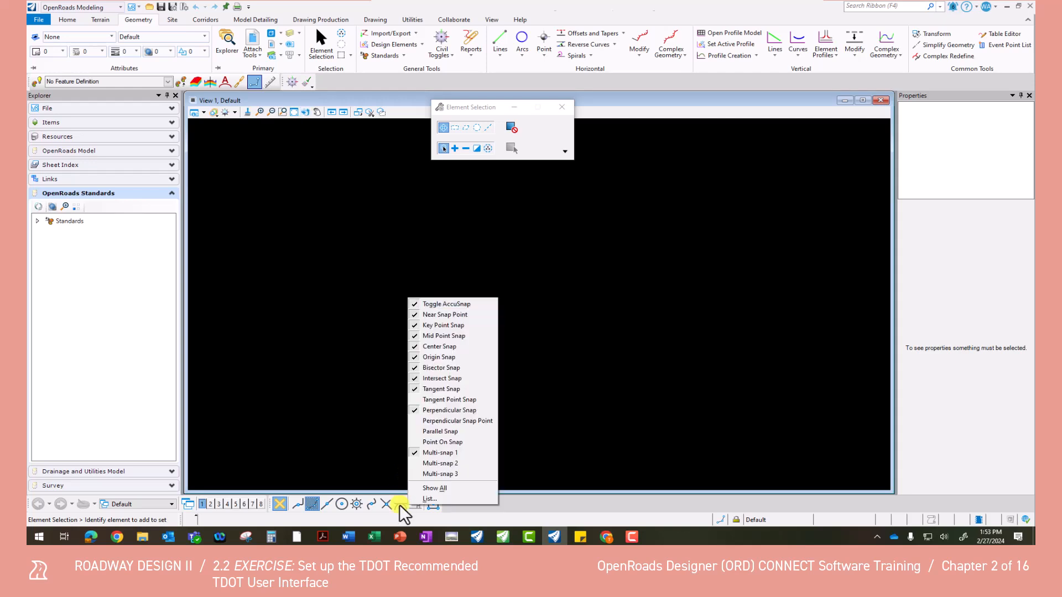
click(449, 433)
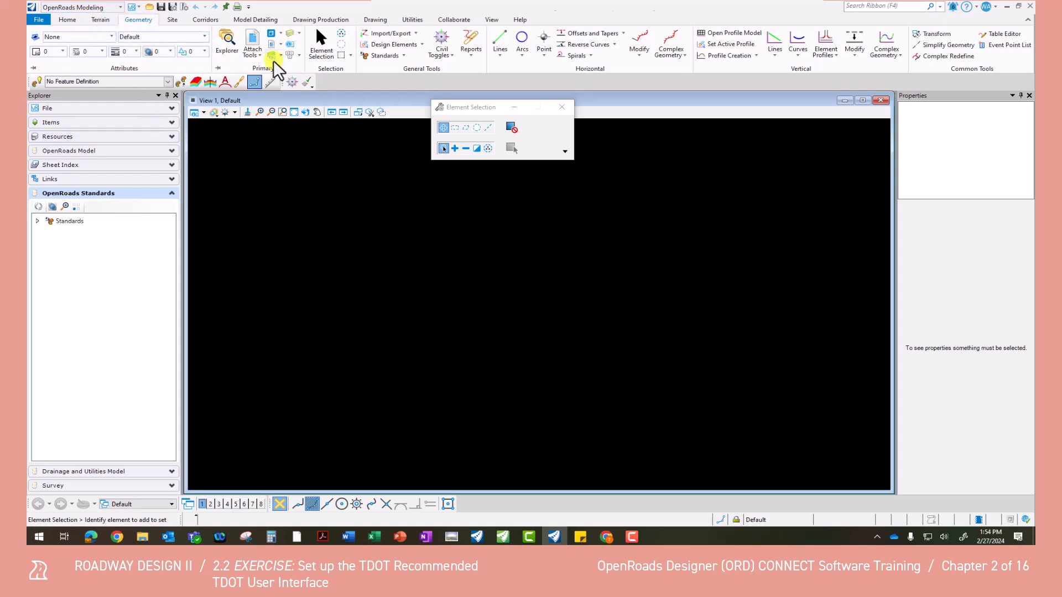
click(298, 55)
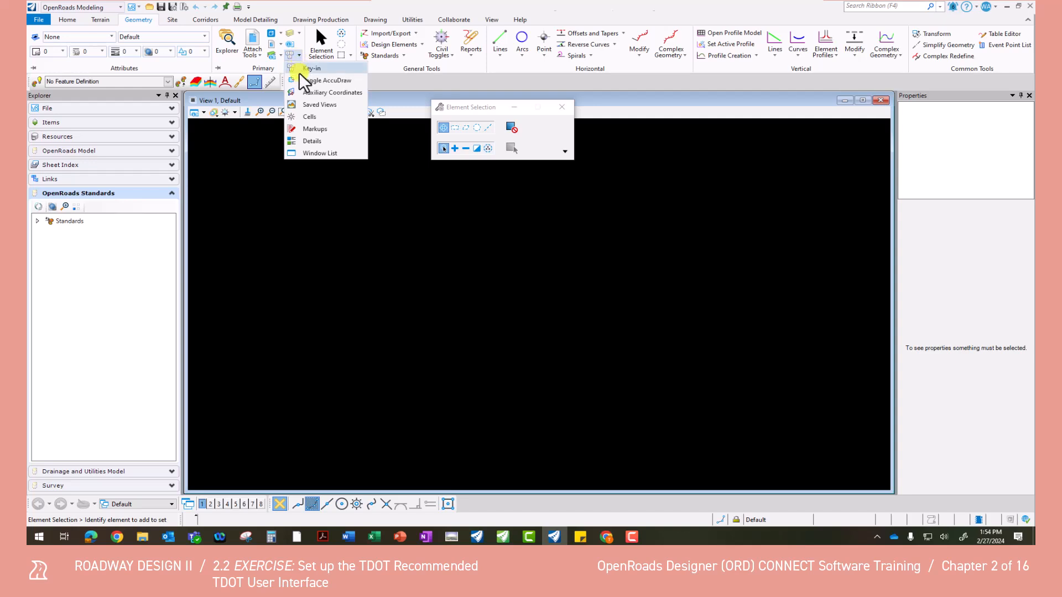
click(300, 78)
drag(249, 242, 508, 505)
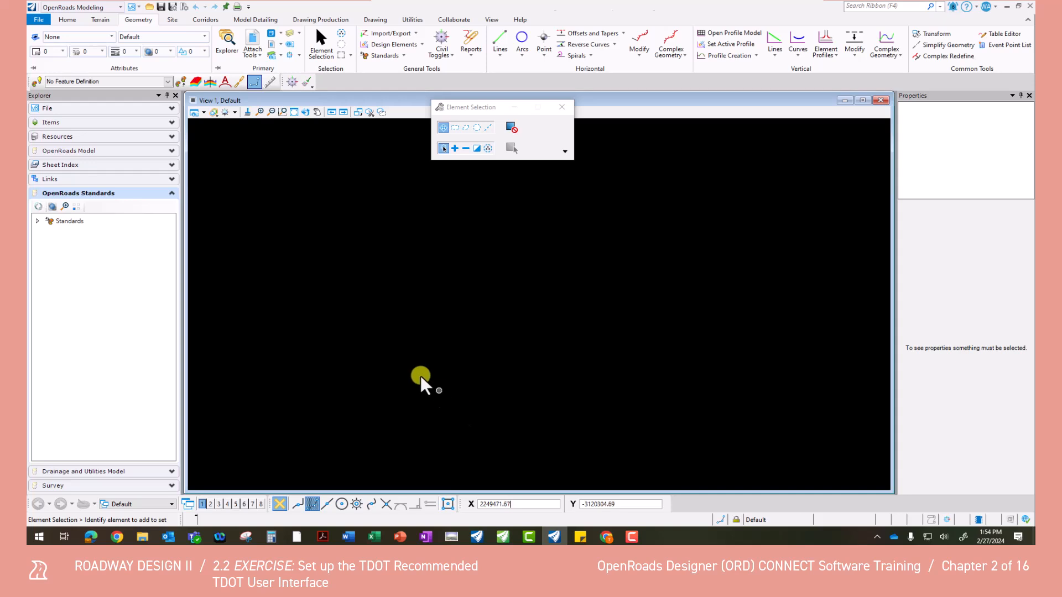
Open the Key-in window and dock it below the view, beside the AccuDraw coordinate fields
click(298, 53)
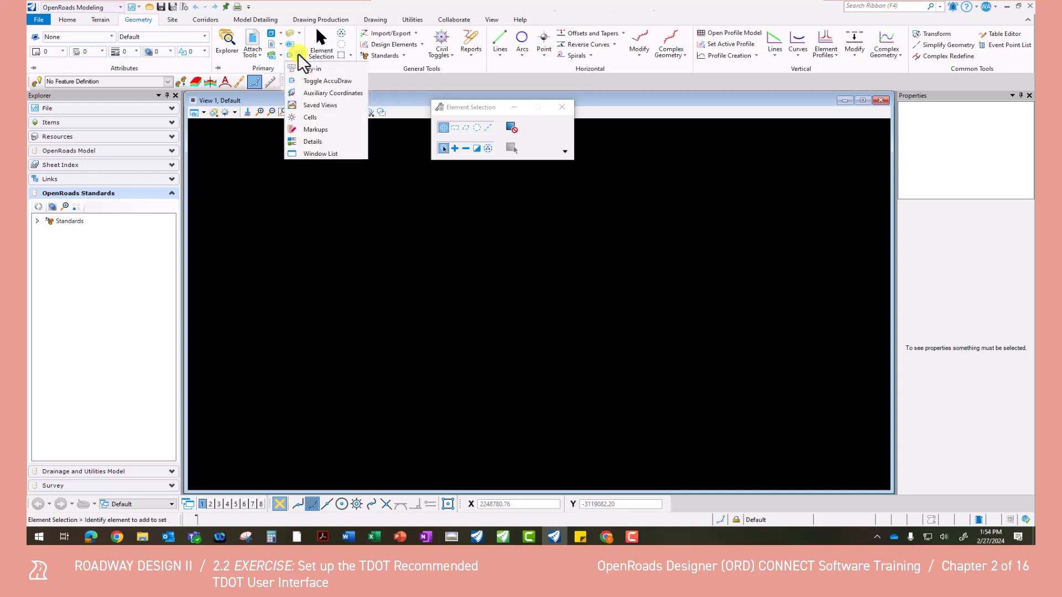
click(309, 69)
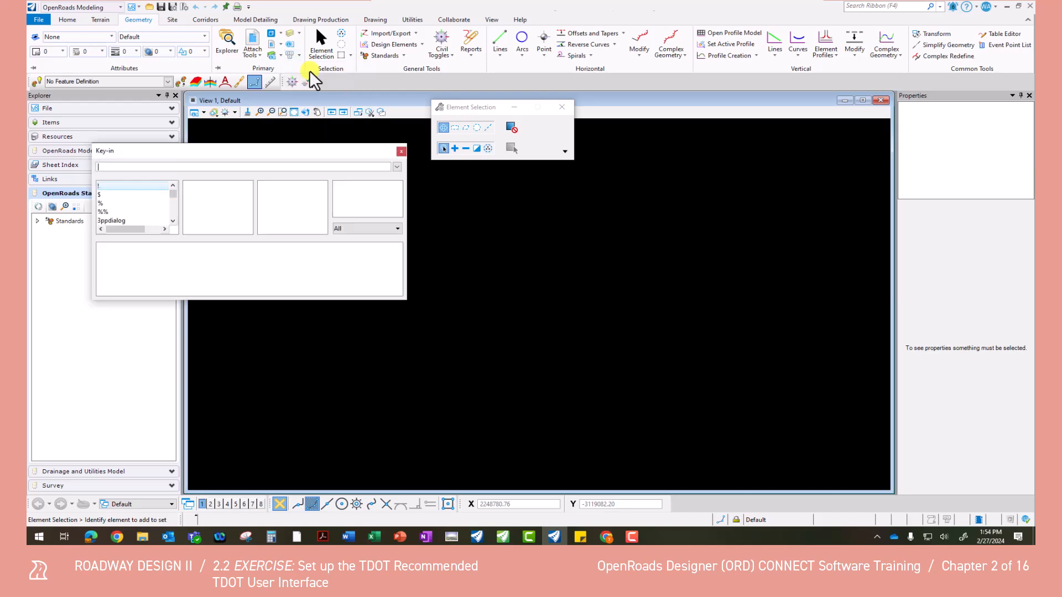
drag(261, 151, 825, 519)
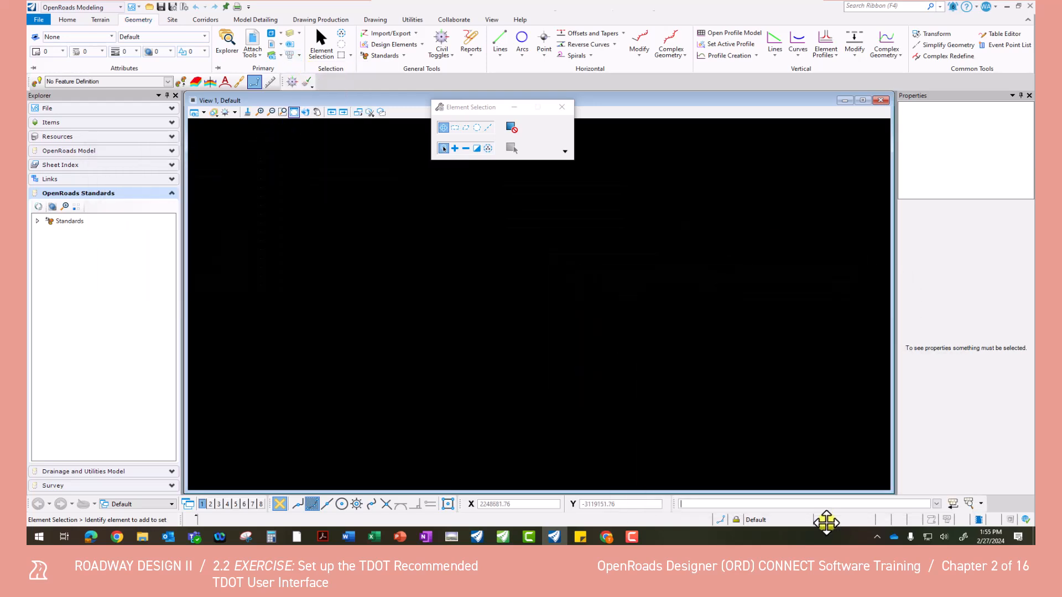